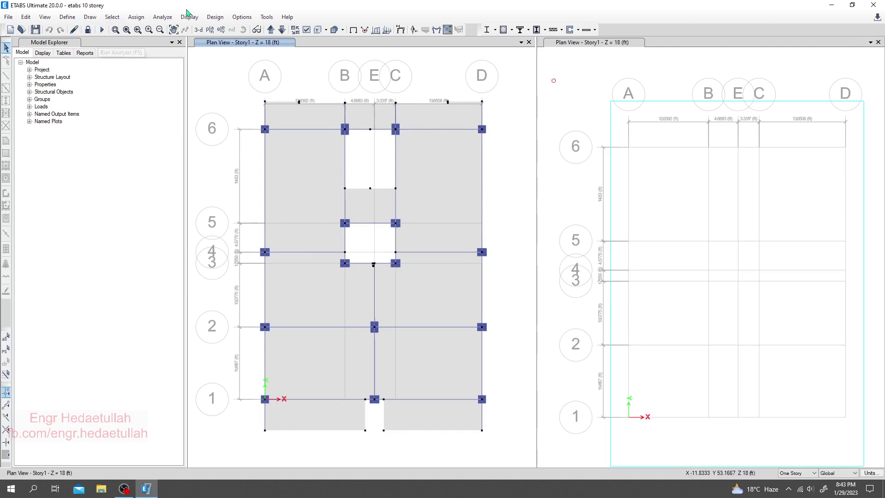
Step: Review the resistance factors in the concrete slab design preferences and choose ACI 318-19 as the design code
left_click(594, 31)
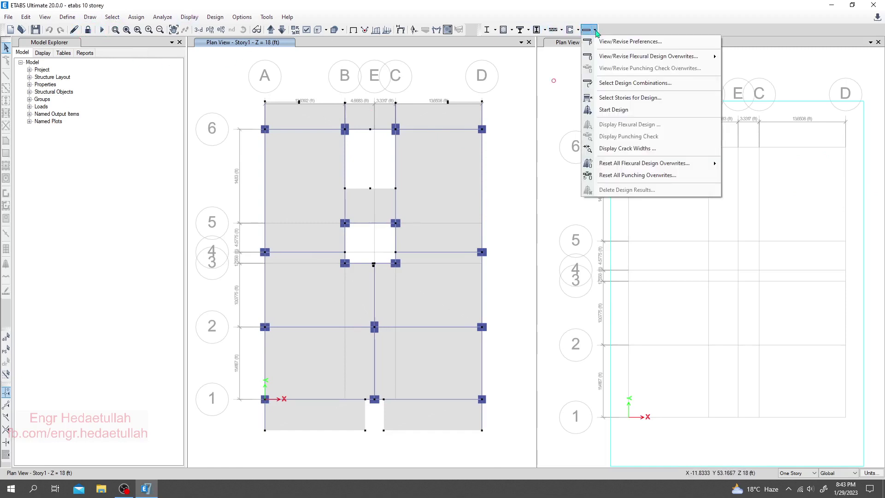
left_click(607, 42)
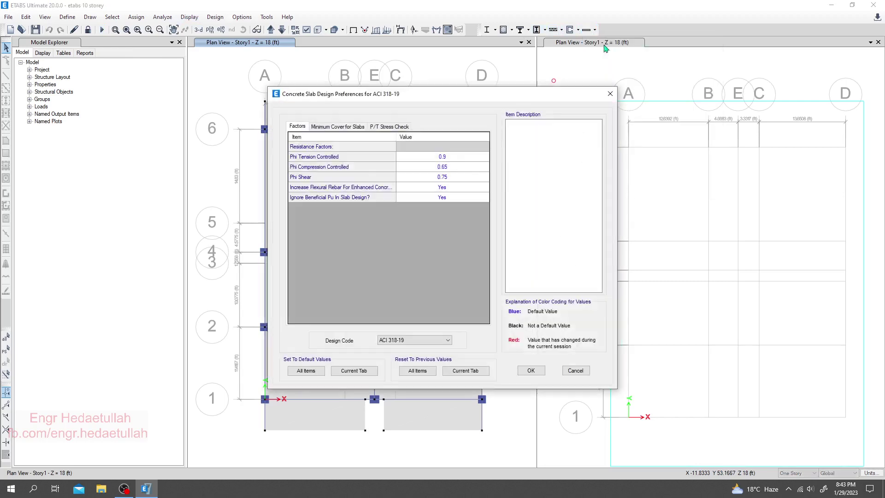
left_click(445, 147)
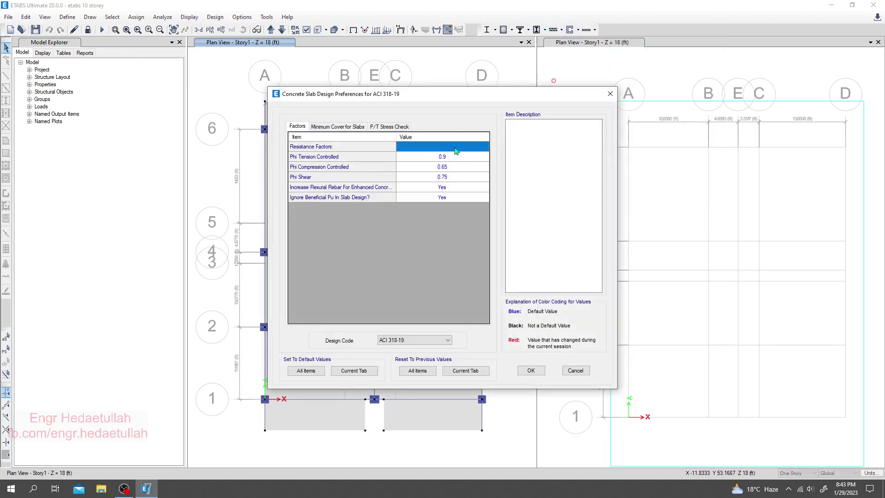
left_click(455, 159)
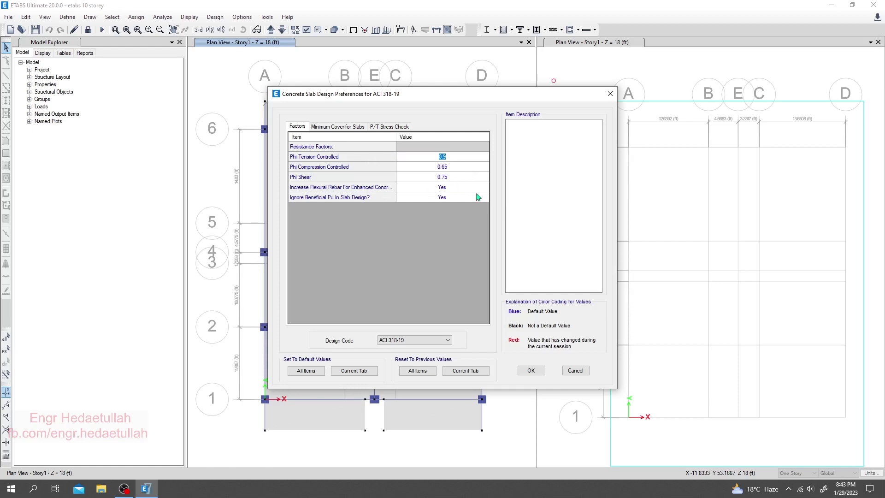
left_click(447, 341)
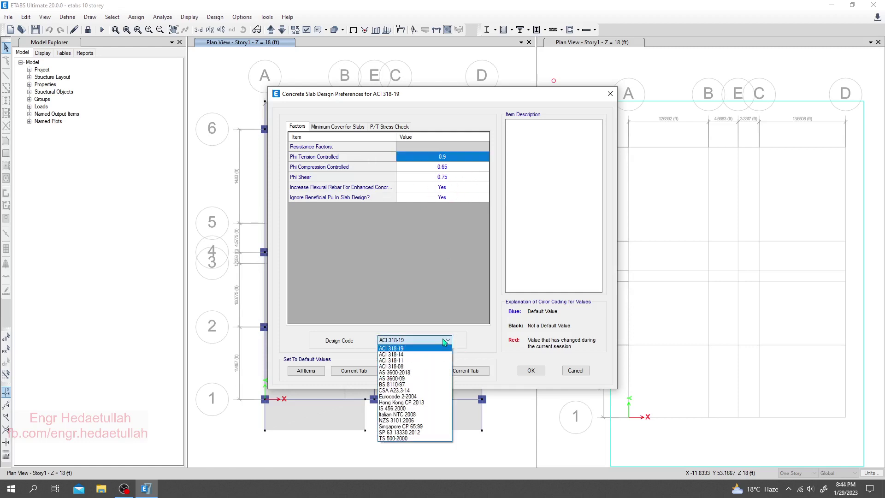
left_click(412, 353)
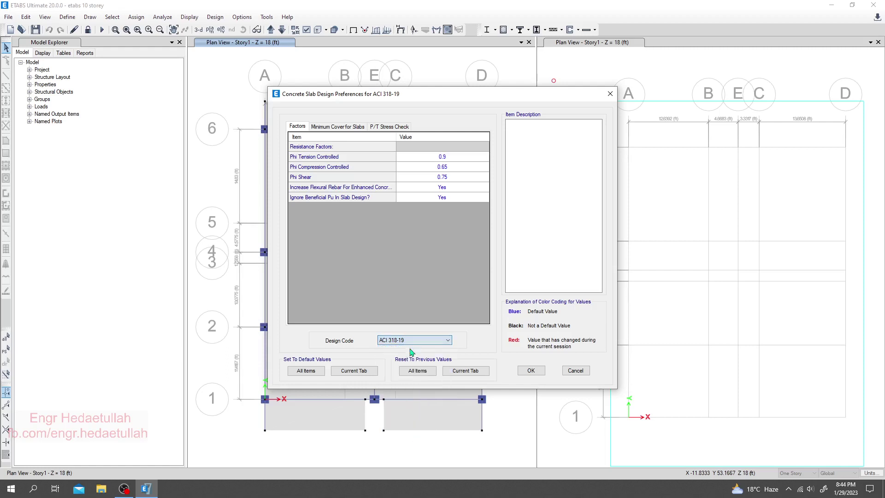
left_click(531, 371)
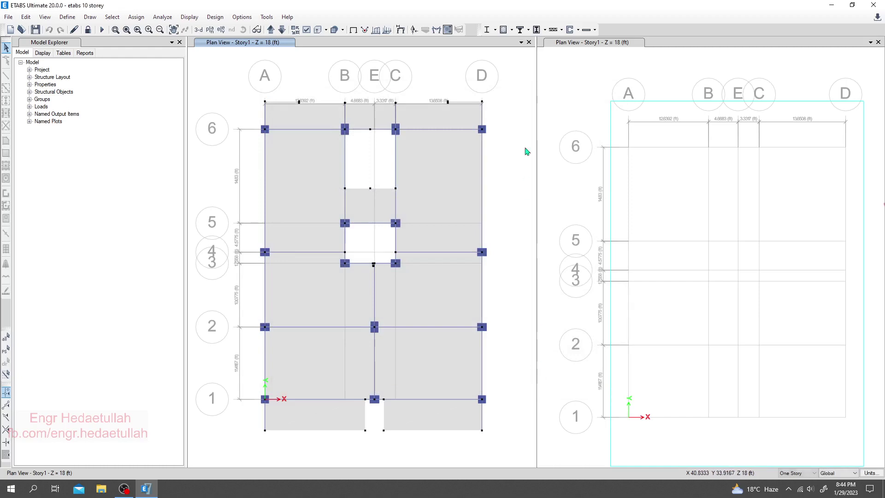
Step: Add load combinations UDConS1 through UDConS18 to the strength design combinations for concrete slab design, leaving out DL+LL
left_click(595, 30)
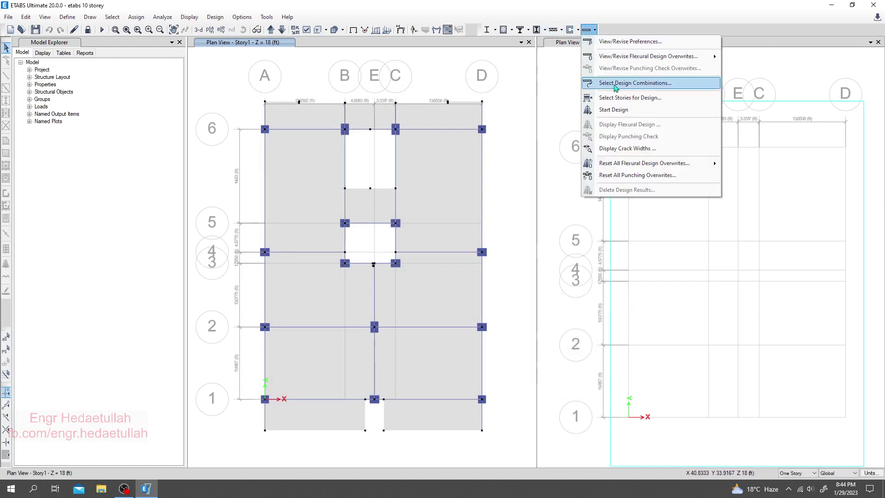
left_click(615, 84)
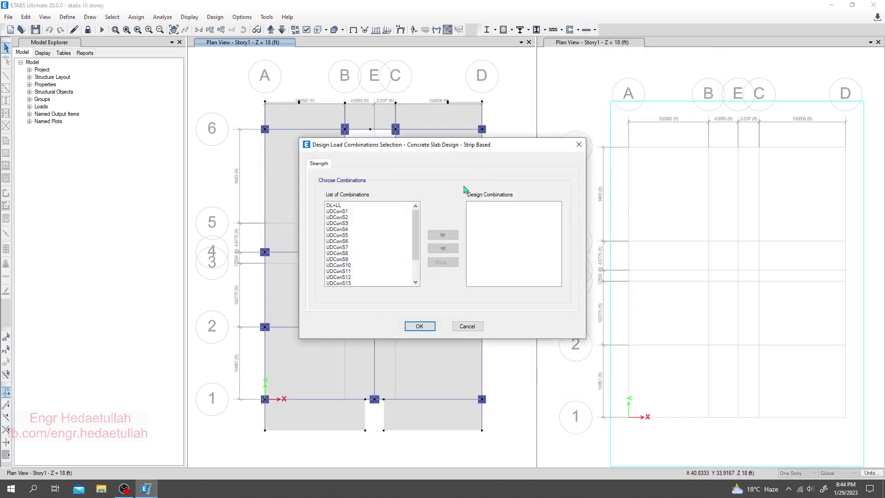
left_click_drag(342, 205, 361, 290)
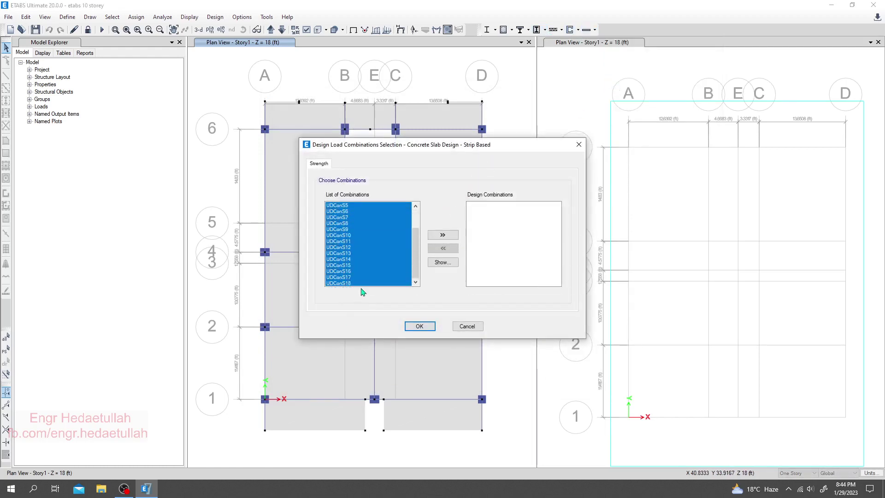
left_click(436, 236)
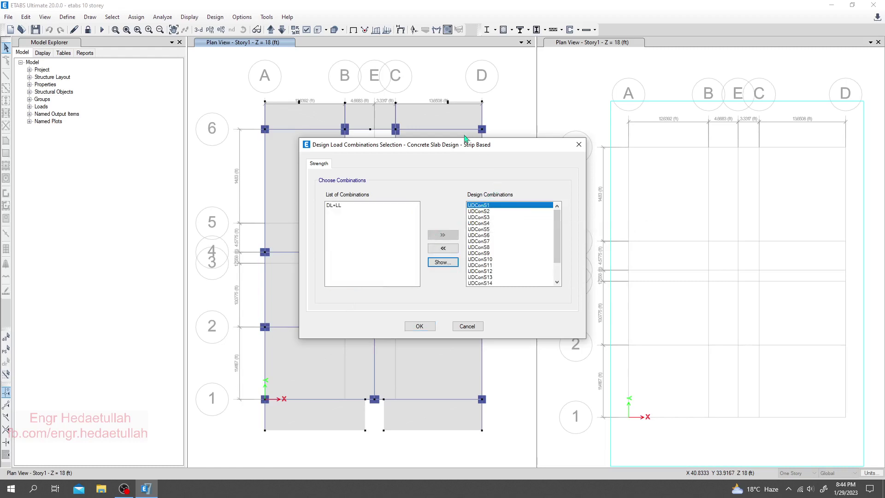
left_click(419, 326)
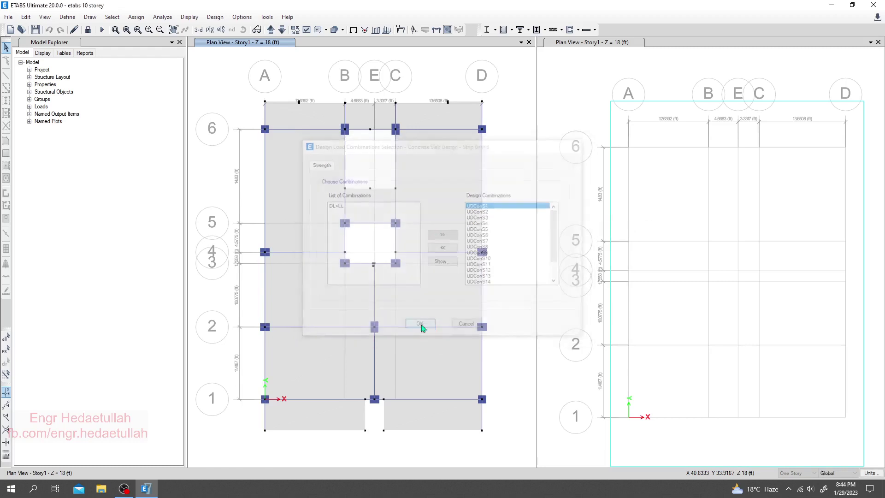
Step: Choose Story1 as the only story for slab design
left_click(594, 30)
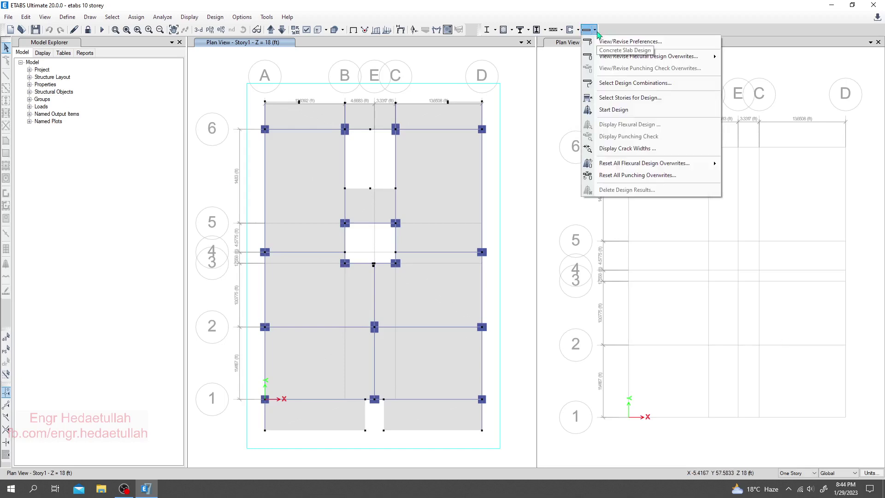
left_click(639, 101)
left_click_drag(444, 122, 575, 136)
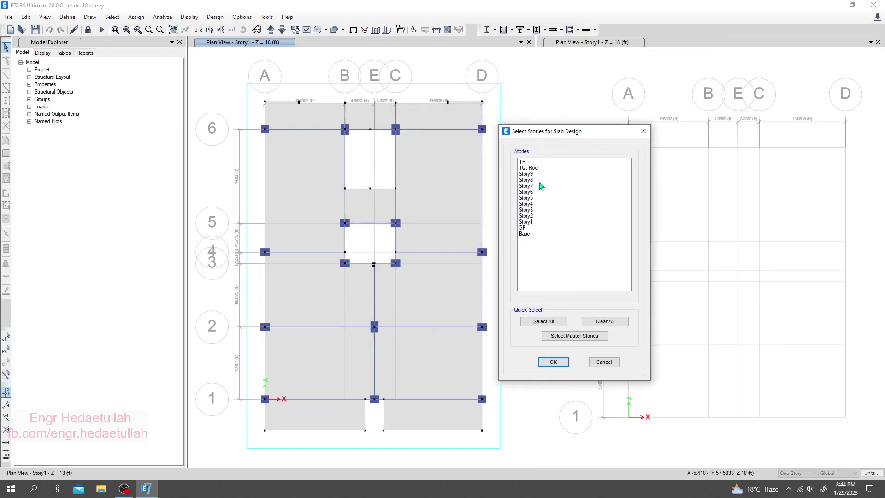
left_click(532, 223)
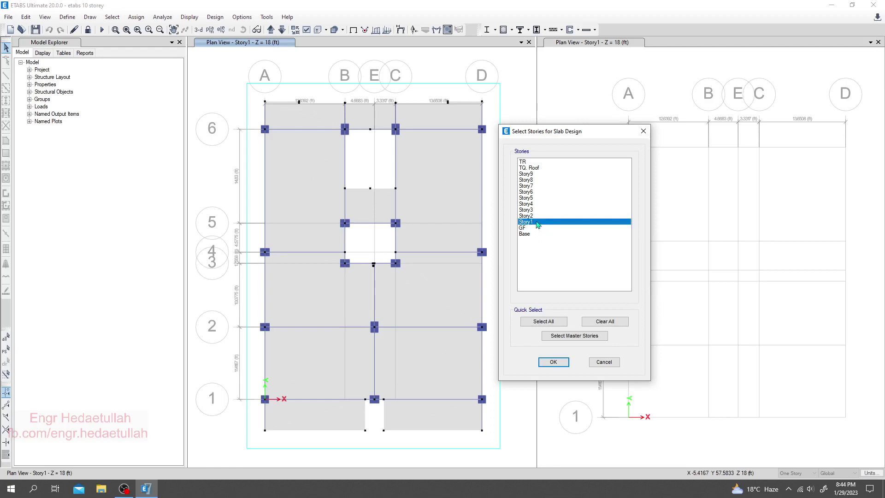
left_click(553, 361)
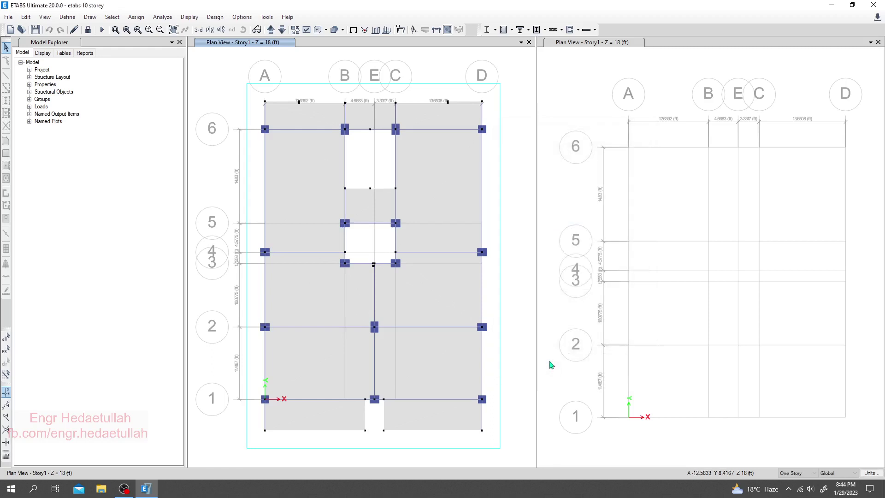
Step: Try selecting all stories for slab design and return the selection to Story1 alone
left_click(589, 29)
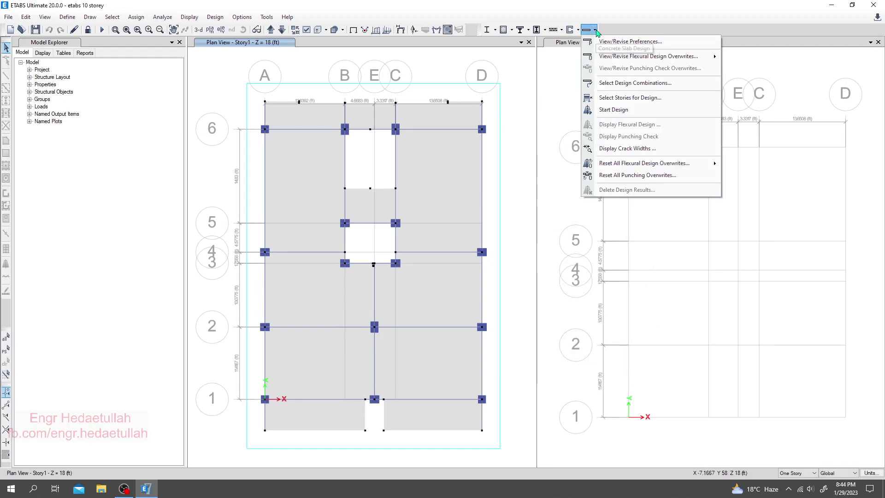
left_click(617, 98)
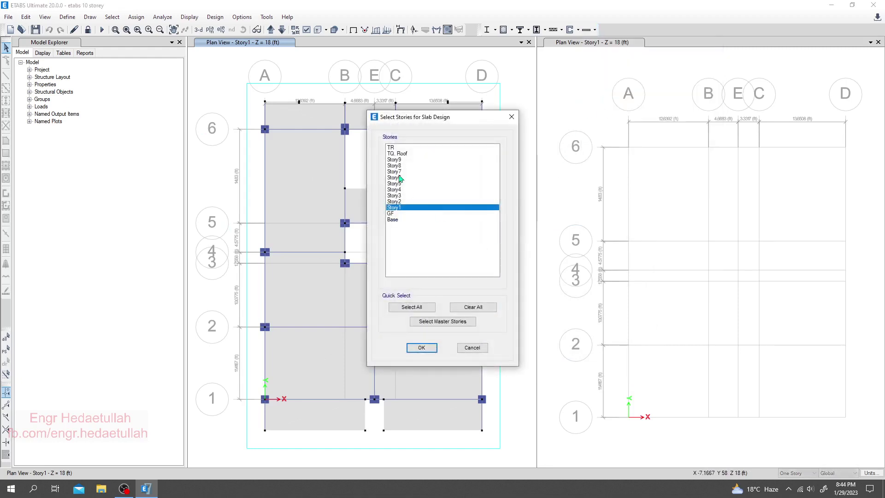
left_click_drag(393, 147, 396, 230)
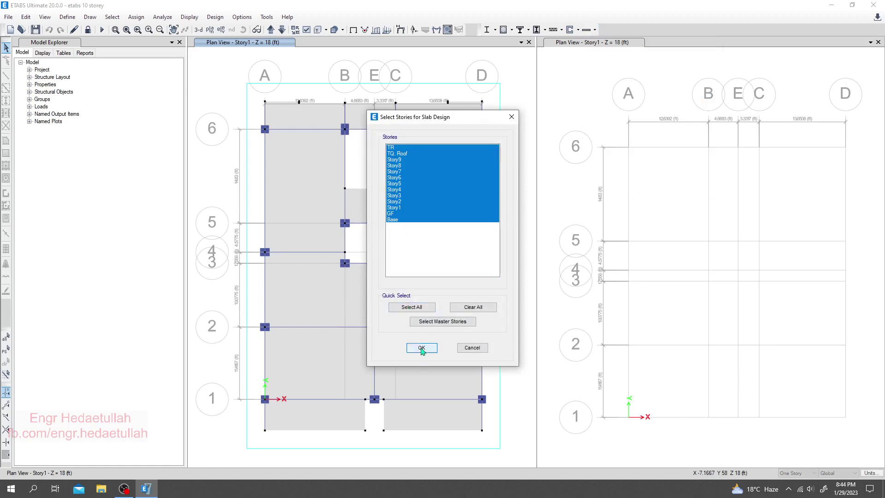
left_click(407, 208)
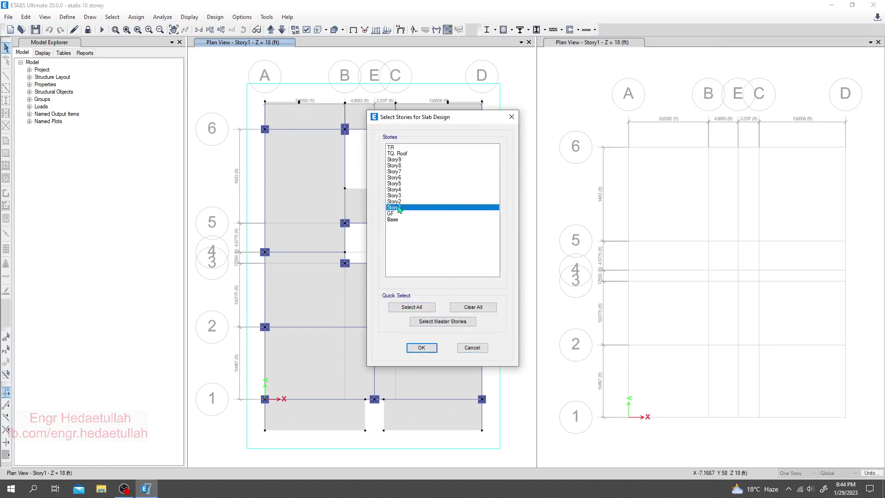
left_click(419, 347)
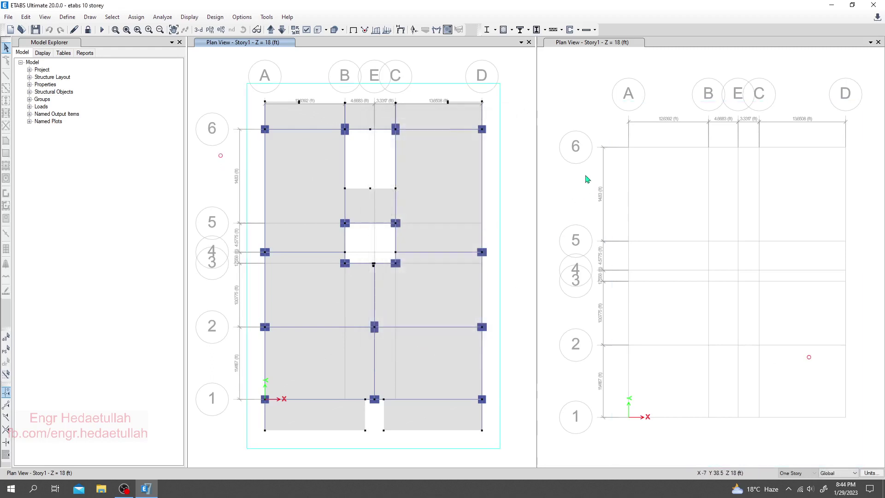
Step: Run the concrete slab design and set the rebar intensity result window to the Story1 plan
left_click(595, 29)
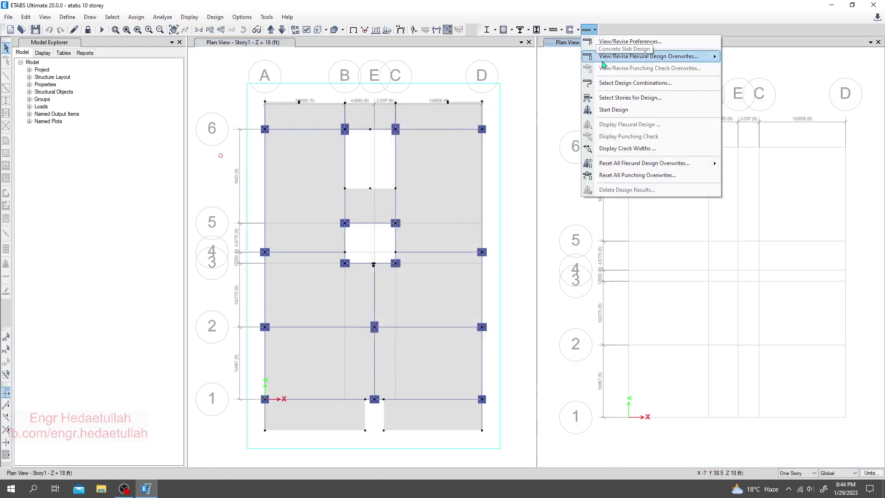
left_click(617, 114)
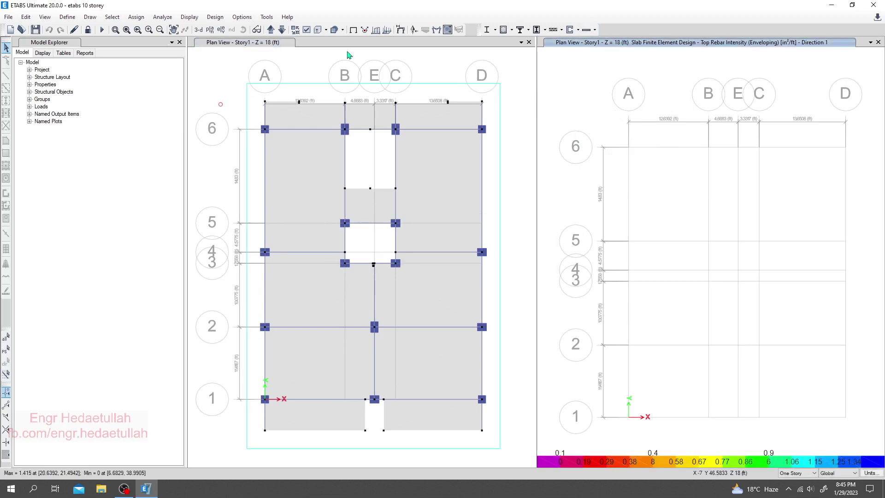
left_click(210, 29)
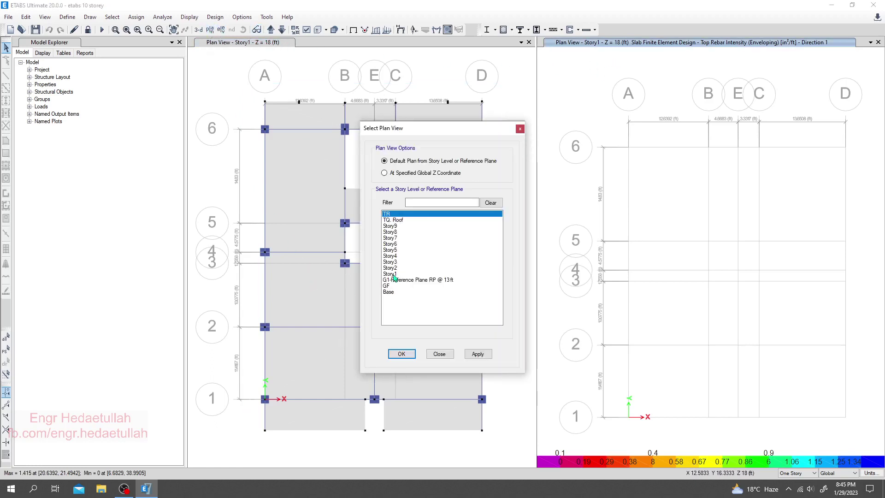
left_click(390, 274)
left_click(478, 353)
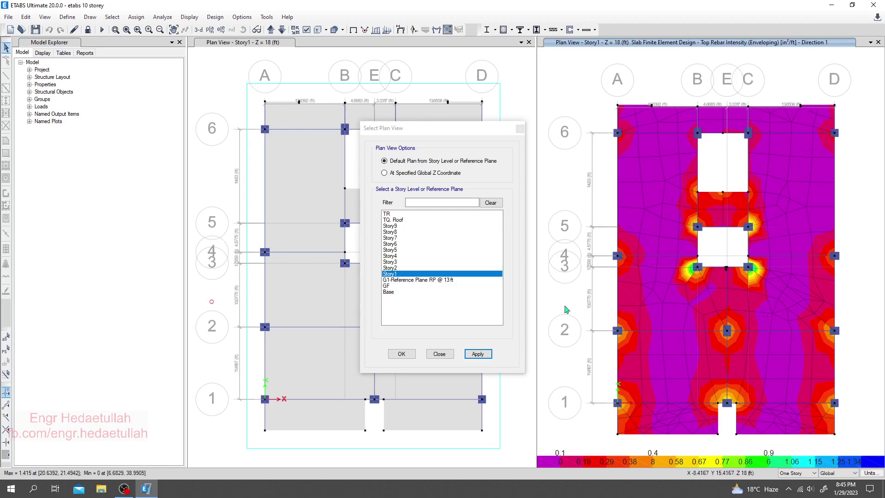
left_click(493, 129)
left_click(520, 131)
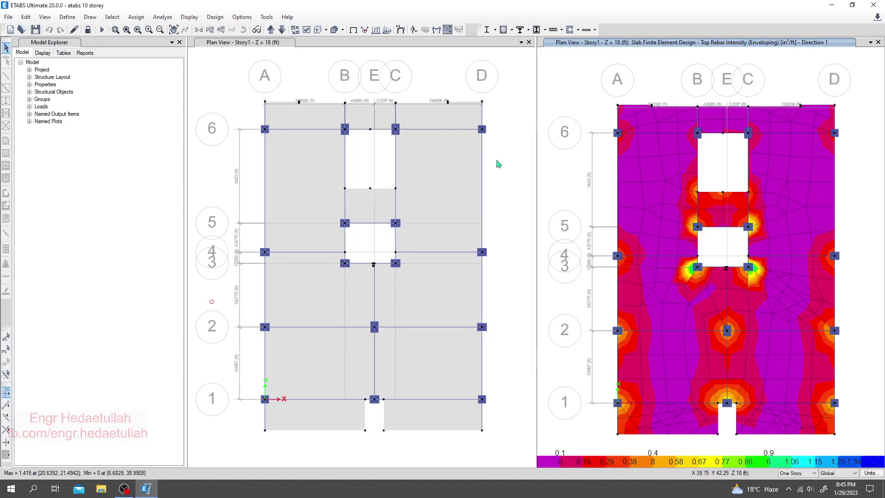
Step: Show the shell local axes in the Story1 plan view without the design results
left_click(497, 215)
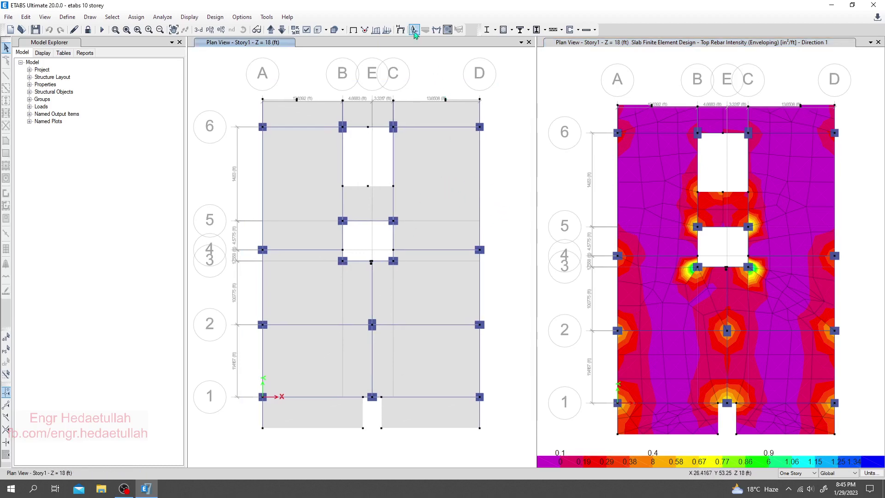
left_click(307, 30)
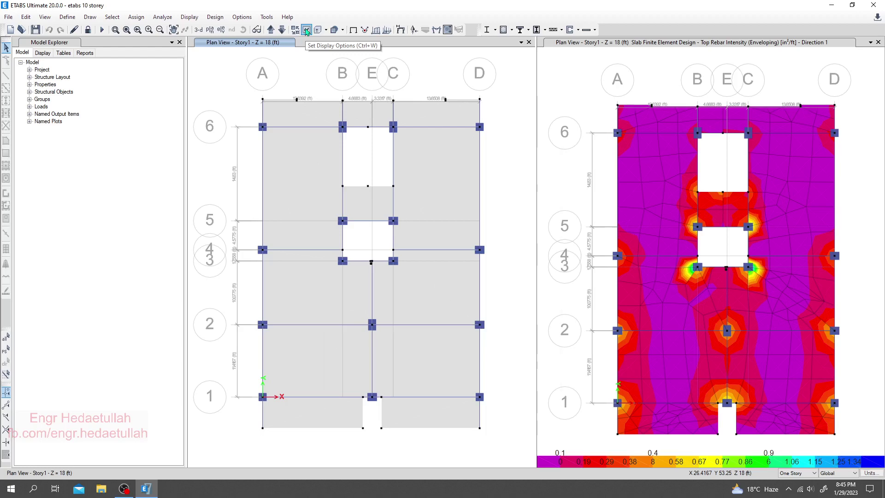
left_click_drag(405, 72, 511, 66)
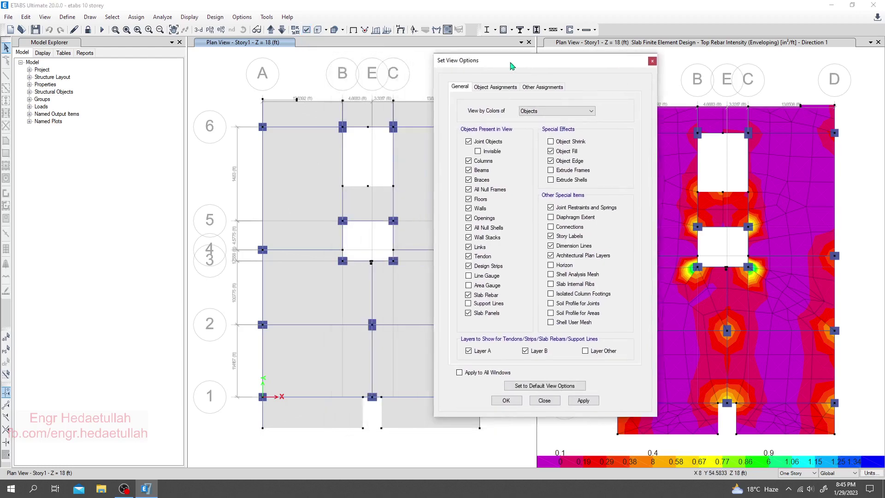
left_click(504, 89)
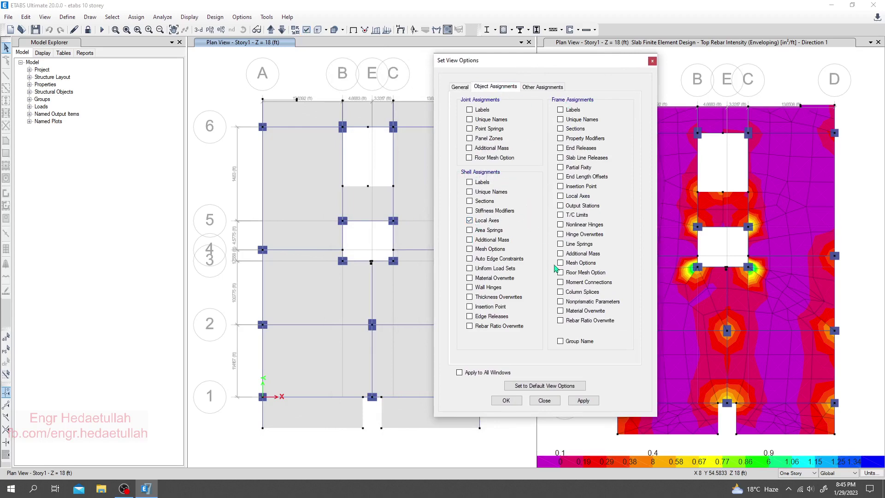
left_click(583, 401)
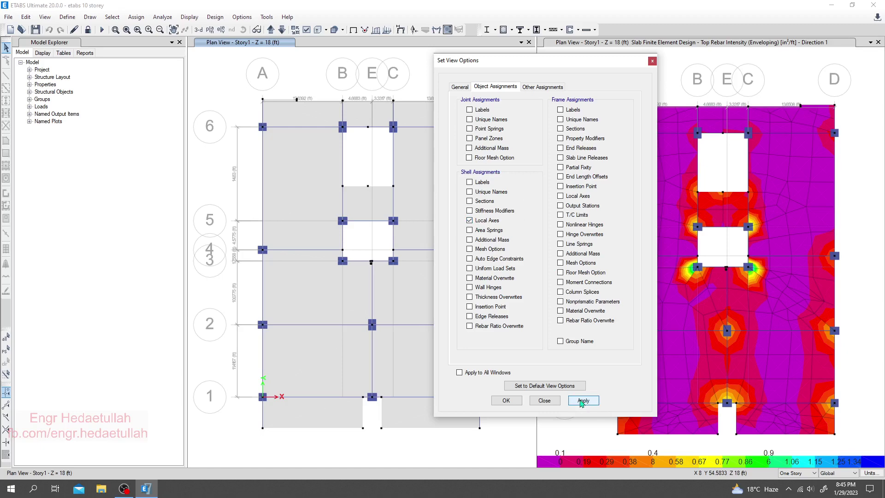
left_click(506, 401)
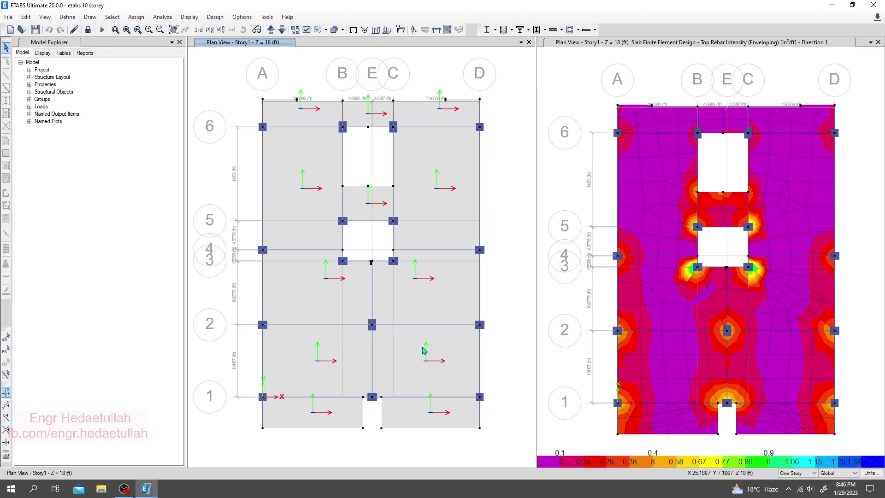
Step: Open the flexural slab design display settings for the Story1 rebar intensity window and move the dialog clear of the contour plan
left_click(558, 279)
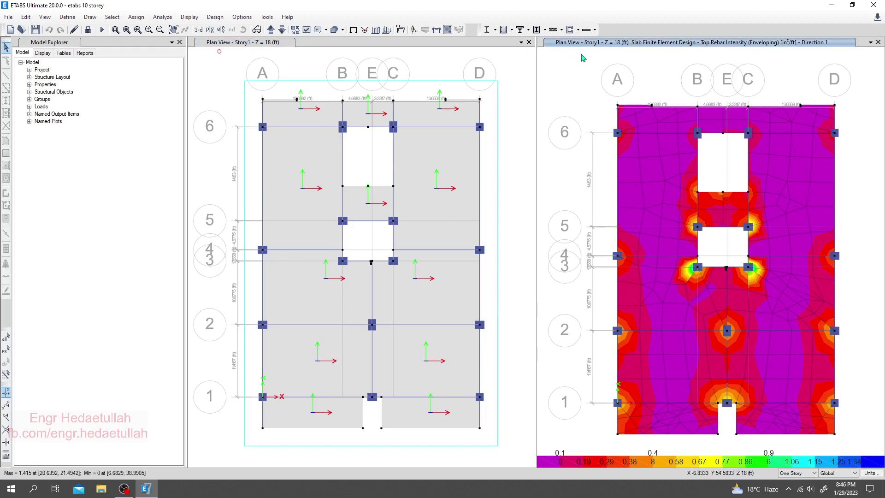
left_click(595, 29)
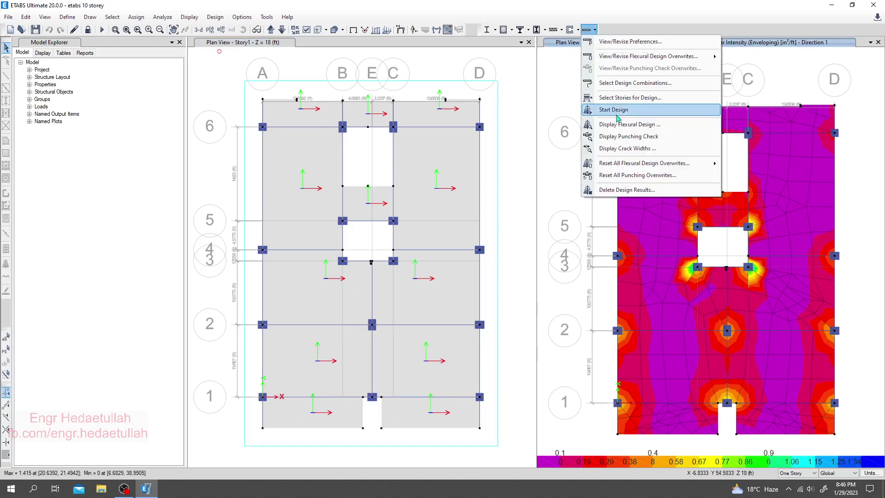
left_click(644, 131)
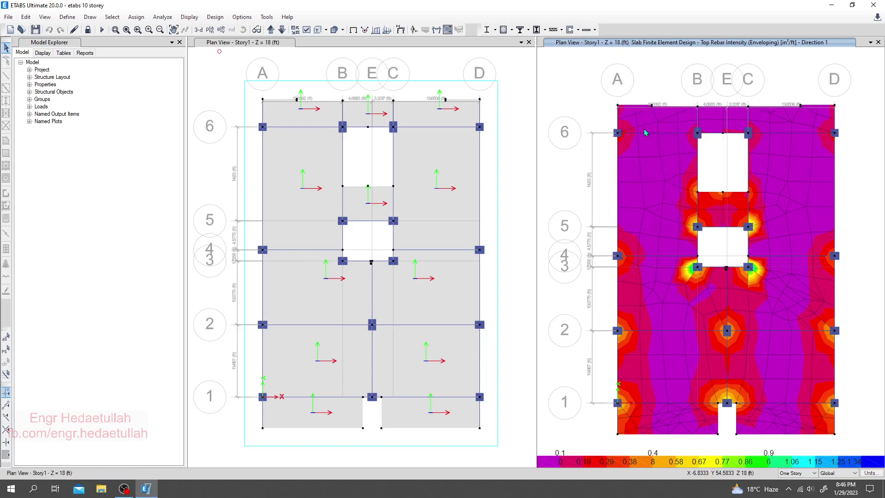
left_click_drag(529, 115, 447, 101)
Step: Try the Strip Based design basis and return the setting to Finite Element Based
left_click(302, 130)
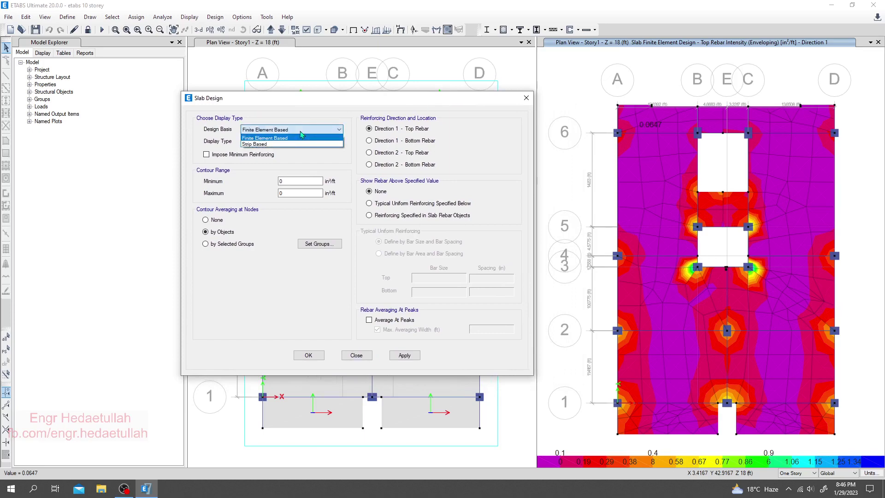
left_click(276, 146)
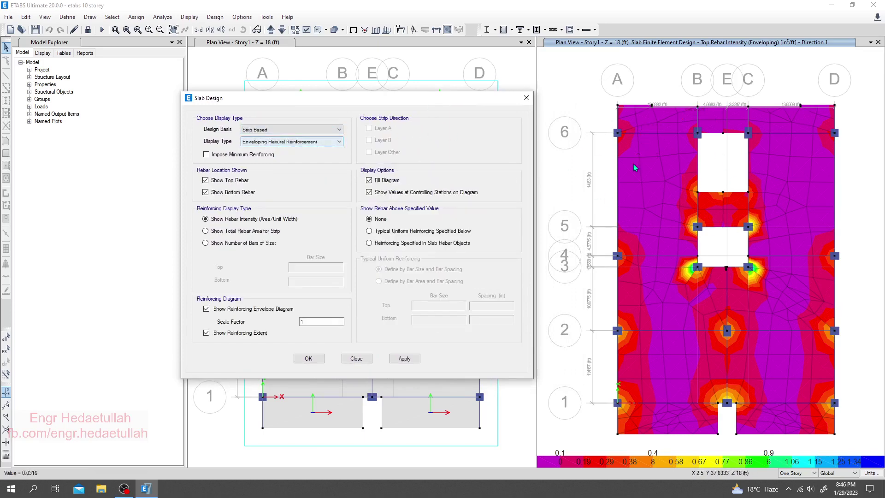
mouse_move(627, 219)
left_click(289, 129)
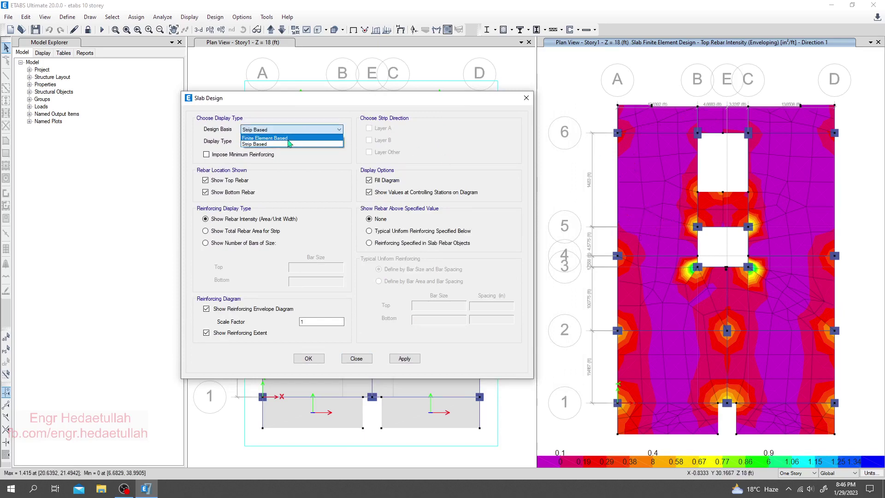
left_click(277, 138)
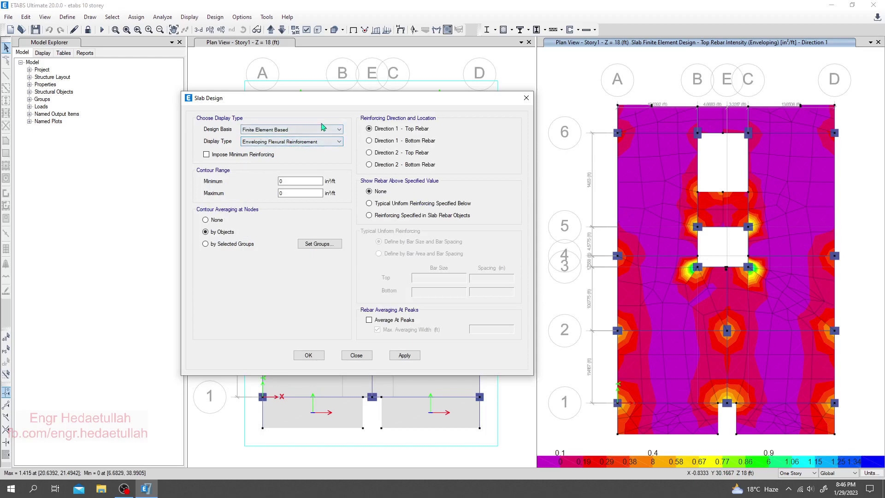
Step: Display the Enveloping Flexural Reinforcement for Direction 1 top rebar with minimum reinforcing imposed
left_click(325, 144)
left_click(317, 151)
left_click(206, 154)
left_click(407, 355)
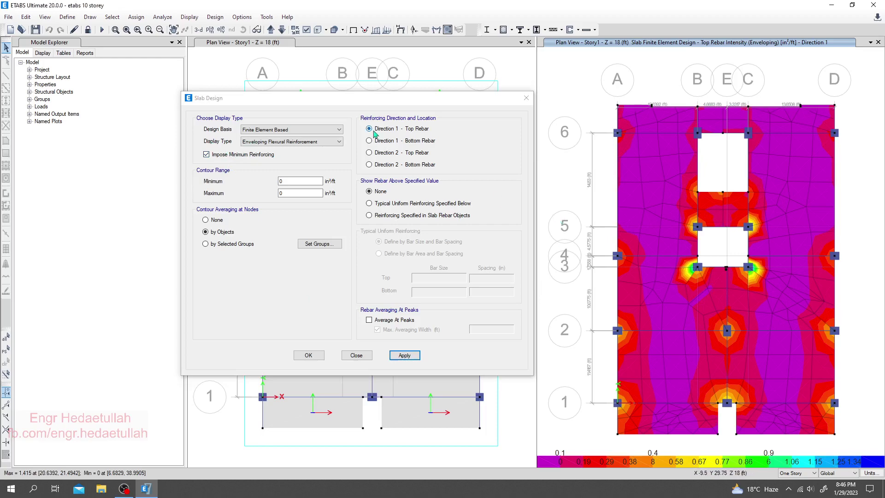
Step: Start the Epic Pen screen annotation overlay and draw horizontal lines across the rebar intensity plan near grid 6
left_click(41, 489)
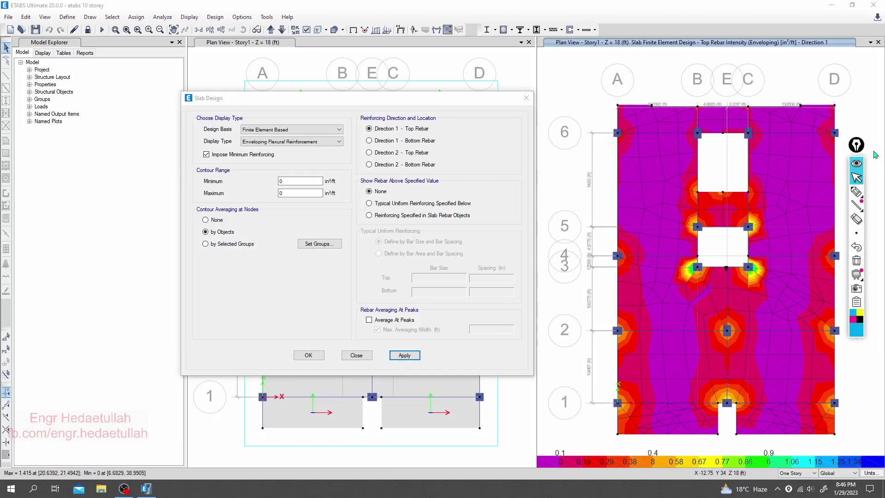
left_click(857, 192)
left_click_drag(616, 111, 659, 117)
left_click_drag(617, 137, 700, 137)
Step: Set the pen colour to black and close the Epic Pen update page in the browser
left_click(835, 158)
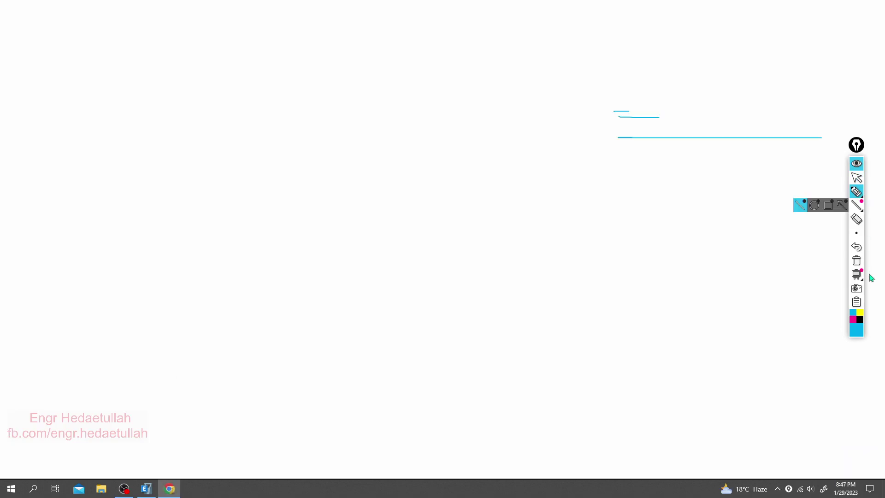
left_click(859, 320)
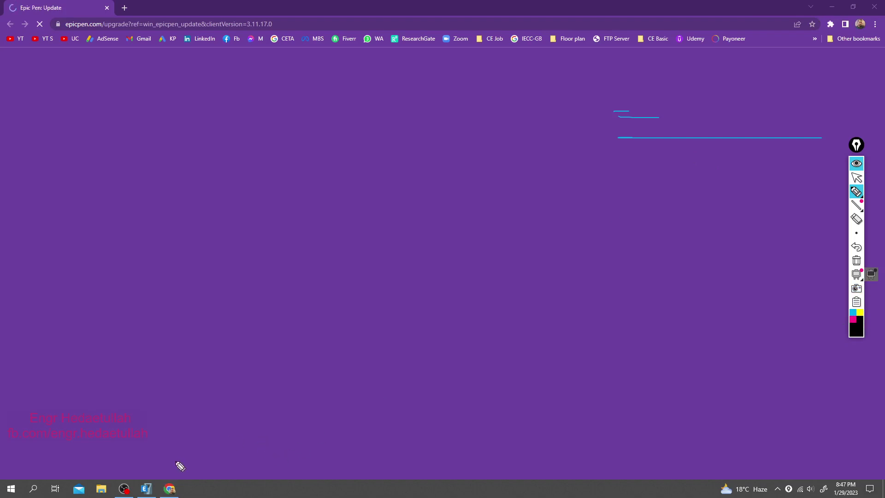
left_click(856, 177)
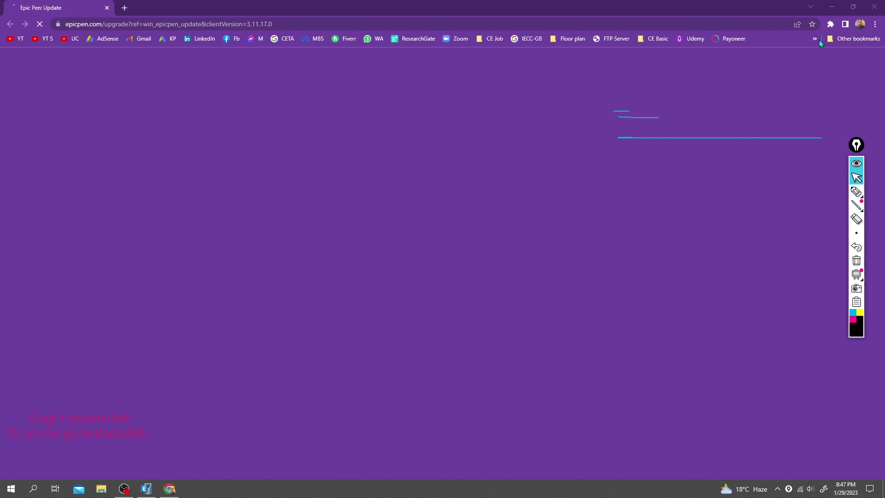
left_click(876, 7)
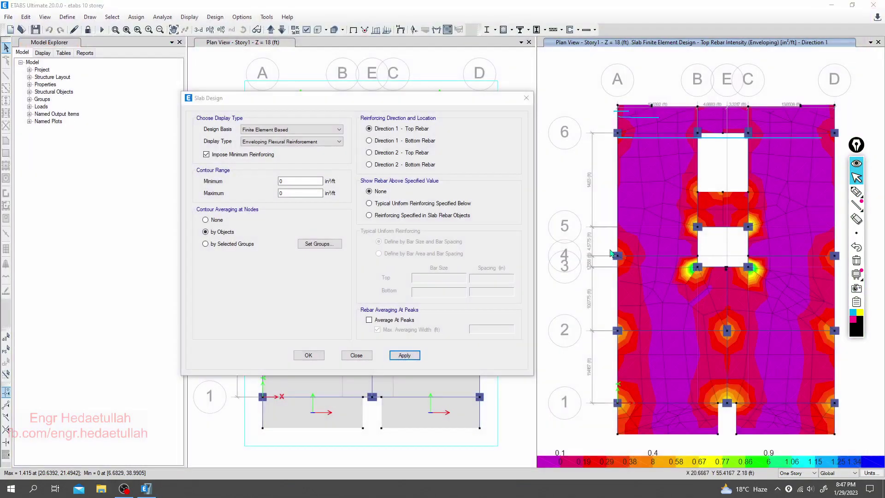
Step: Draw a yellow double-headed horizontal arrow from grid A to grid D between grids 6 and 5 on the rebar intensity plan
left_click(859, 314)
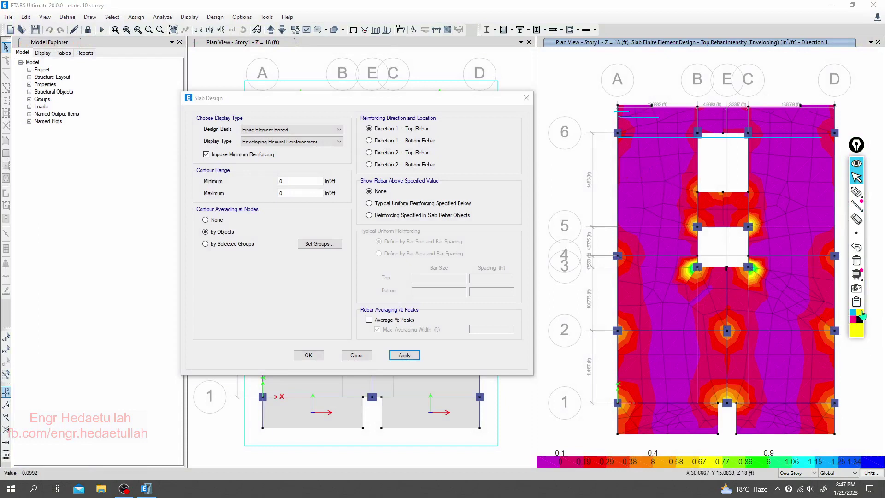
left_click(856, 191)
mouse_move(613, 208)
left_mouse_down()
mouse_move(830, 208)
mouse_move(818, 217)
left_mouse_up()
mouse_move(631, 197)
left_mouse_down()
mouse_move(618, 215)
mouse_move(639, 218)
left_mouse_up()
Step: Draw a black double-headed horizontal arrow from grid A to grid D between grids 3 and 2
left_click(860, 322)
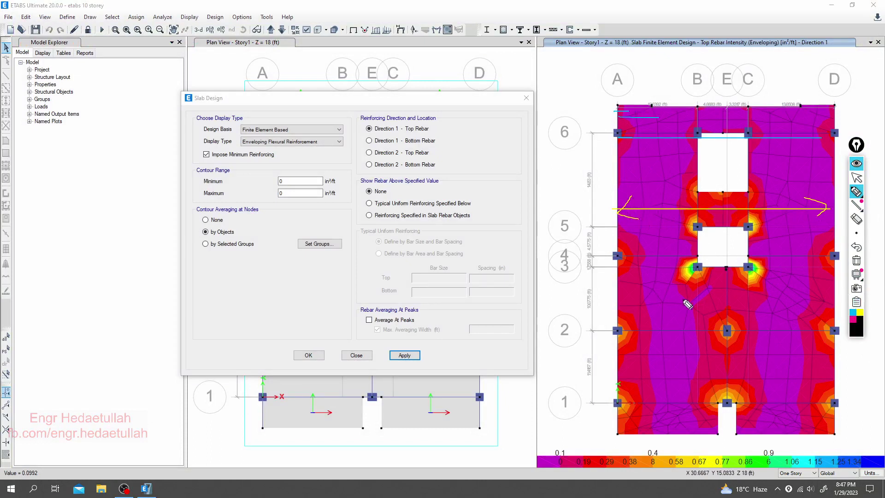
mouse_move(610, 294)
left_mouse_down()
mouse_move(814, 300)
mouse_move(812, 307)
mouse_move(810, 289)
left_mouse_up()
mouse_move(625, 287)
left_mouse_down()
mouse_move(616, 302)
mouse_move(639, 312)
left_mouse_up()
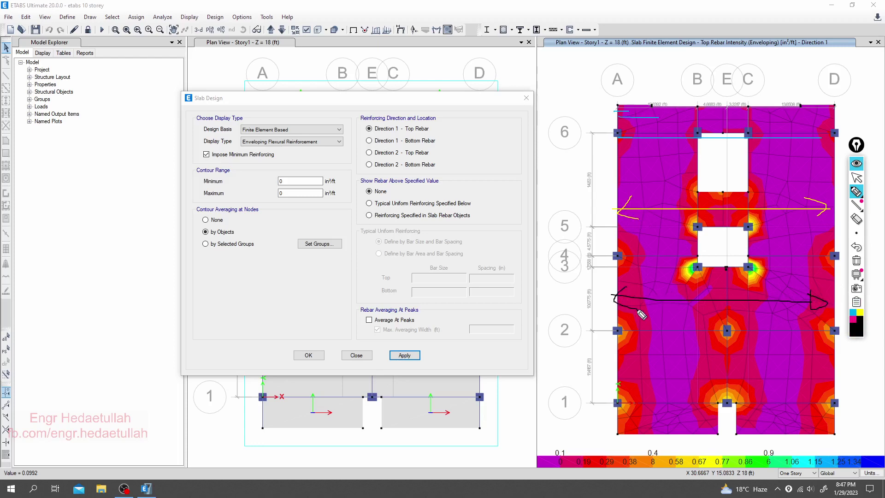
Step: Leave the pen tool and clear all annotations from the screen
left_click(856, 178)
mouse_move(854, 281)
left_click(856, 261)
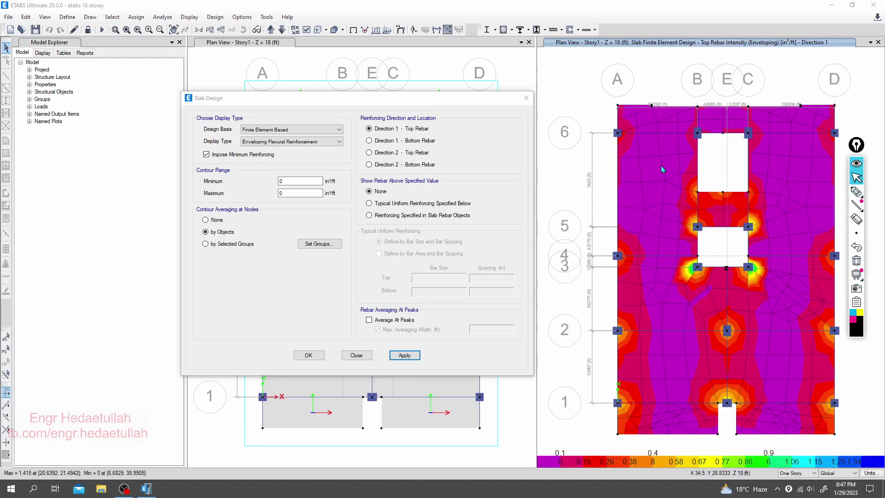
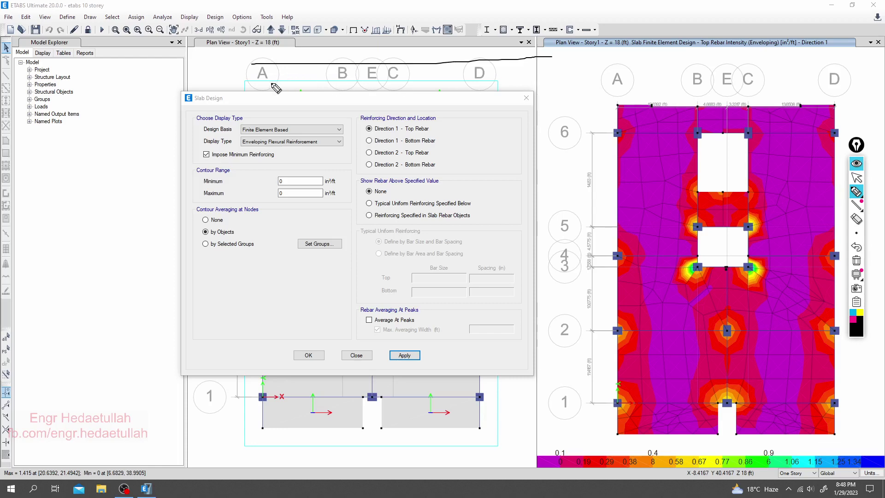
Step: Sketch a continuous two-span slab section in black, with two long horizontal lines and three supports drawn as pairs of vertical lines
left_click_drag(250, 87, 602, 87)
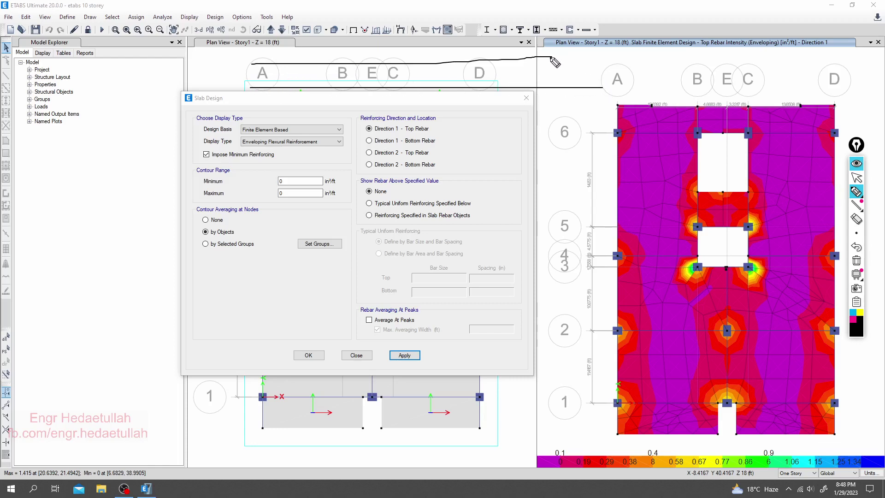
left_click_drag(553, 59, 613, 60)
mouse_move(251, 62)
left_mouse_down()
mouse_move(251, 89)
mouse_move(394, 64)
mouse_move(236, 84)
mouse_move(256, 73)
mouse_move(250, 110)
left_mouse_up()
left_click_drag(266, 54, 267, 119)
left_click_drag(420, 58, 413, 134)
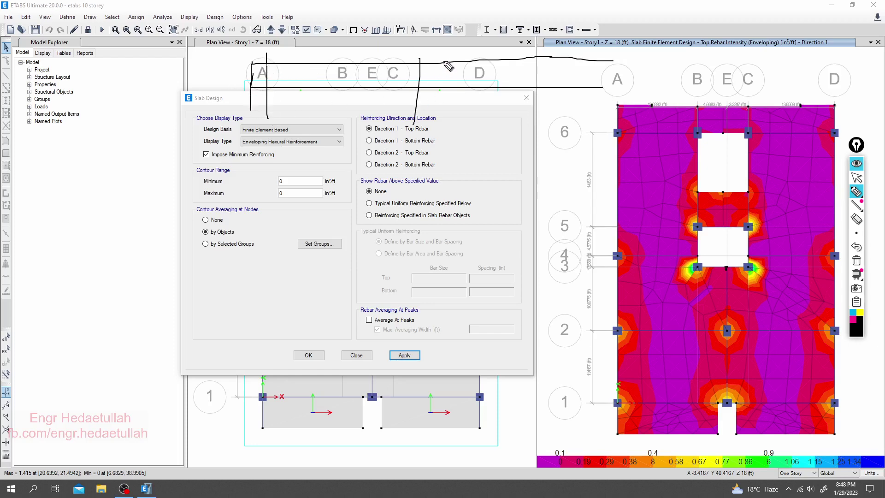
left_click_drag(442, 59, 443, 146)
left_click_drag(582, 55, 588, 135)
left_click_drag(613, 56, 616, 176)
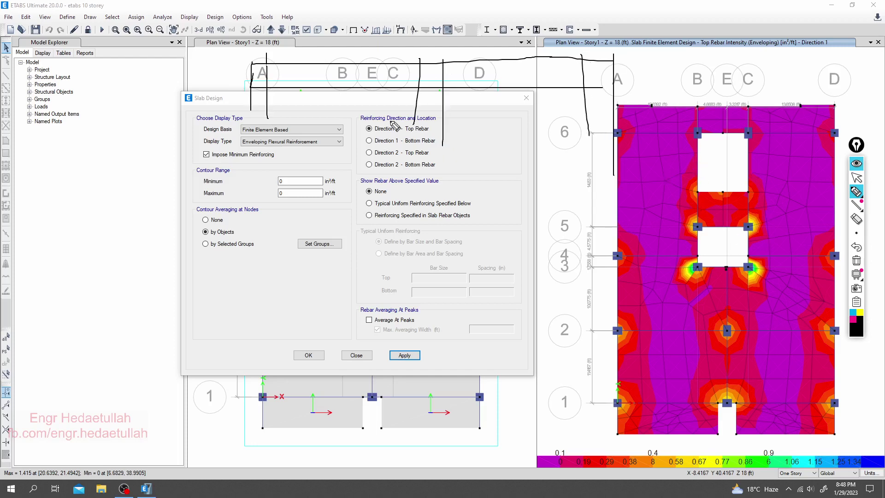
Step: Mark short top rebar lines over the three supports of the sketched slab section and leave the pen tool
left_click_drag(257, 67, 289, 67)
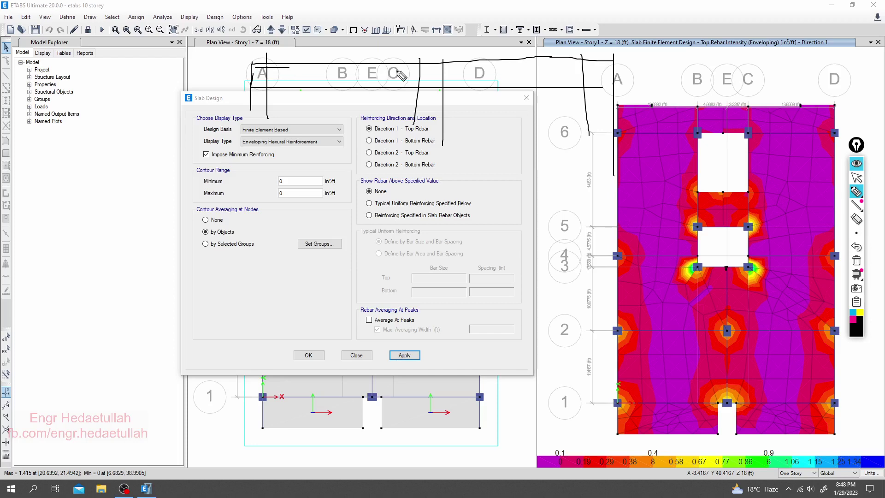
left_click_drag(386, 68, 463, 68)
left_click_drag(567, 64, 630, 64)
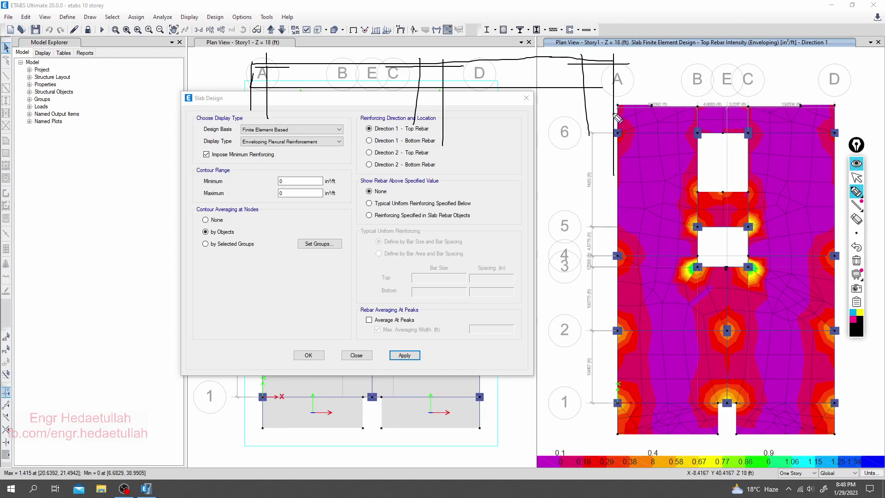
left_click(854, 178)
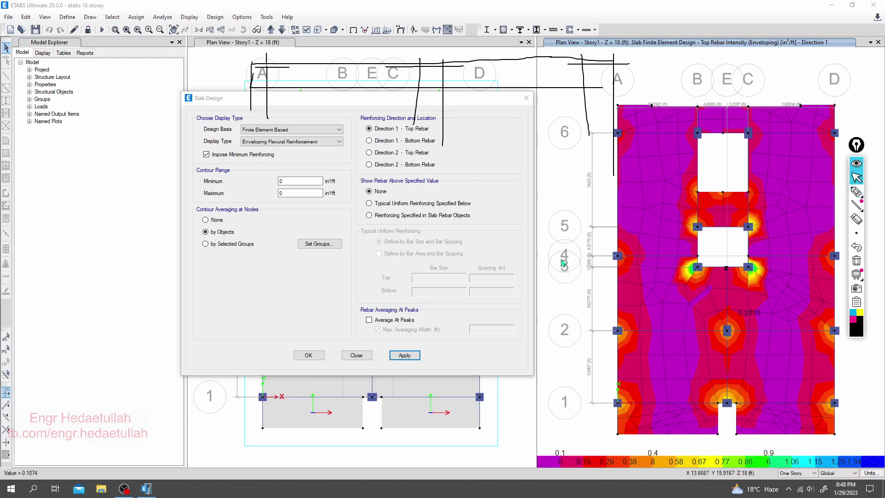
Step: Select Direction 1 - Bottom Rebar and mark the span between grids A and B with a double-headed arrow
left_click(370, 140)
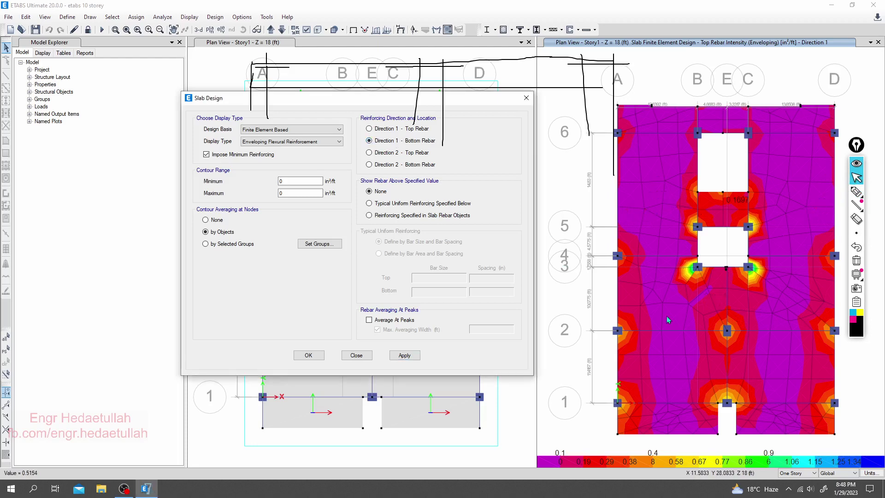
left_click(856, 191)
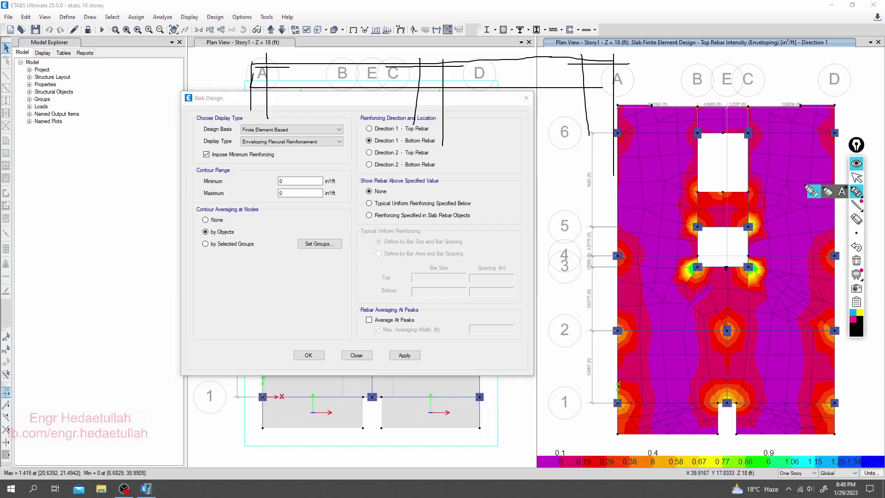
left_click_drag(633, 173, 692, 171)
left_click_drag(624, 166, 619, 173)
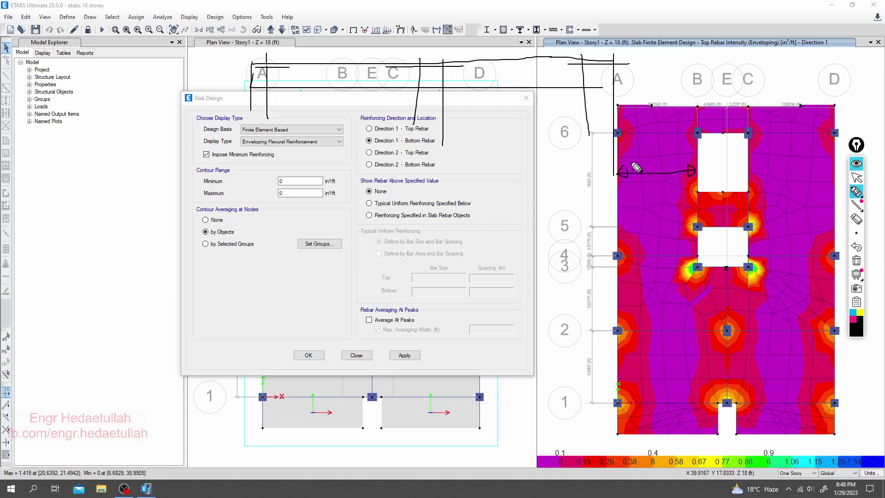
Step: Clear all annotations and display the Direction 1 bottom rebar intensity on the Story1 plan
left_click(856, 177)
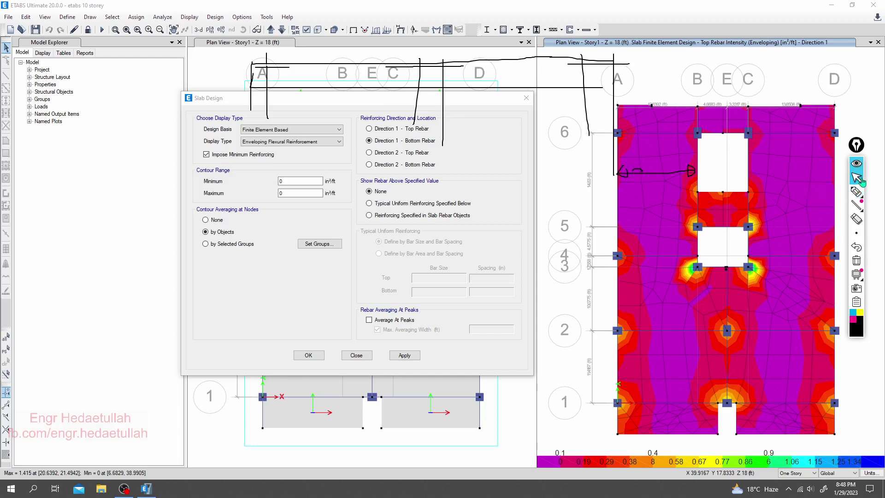
left_click(858, 262)
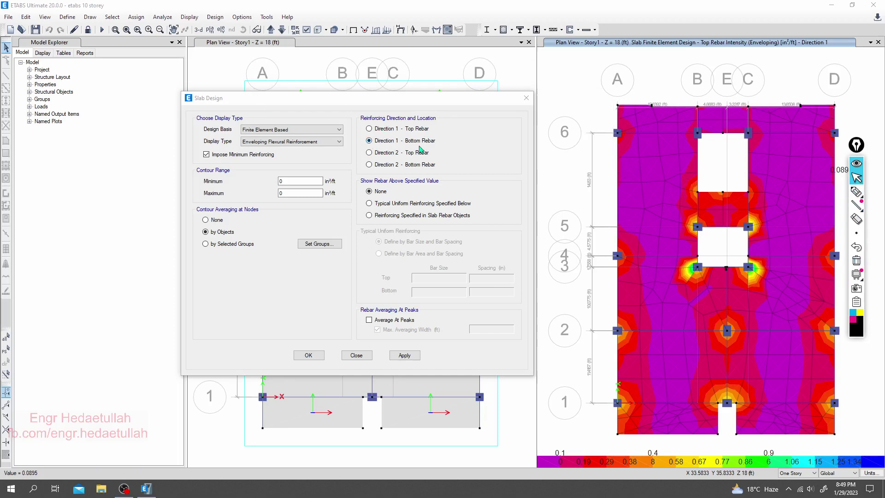
left_click(404, 354)
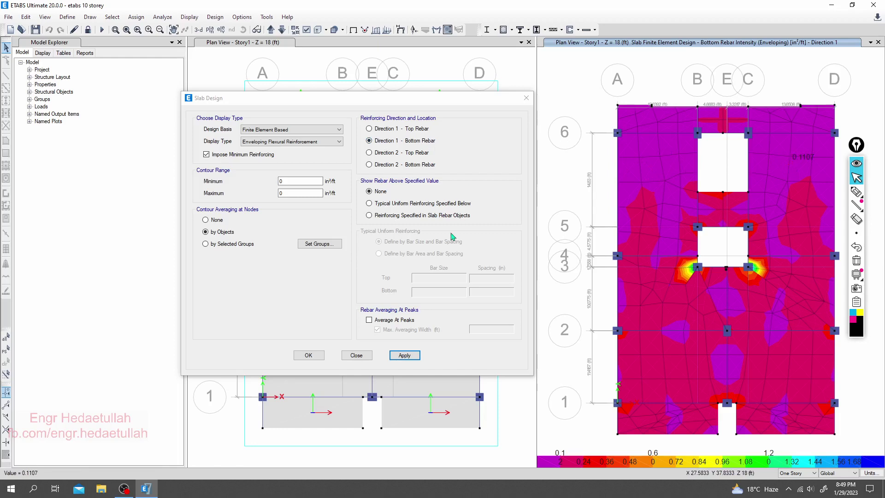
Step: Choose to show rebar above typical uniform reinforcing and set both the top and bottom bar size to 10
left_click(380, 204)
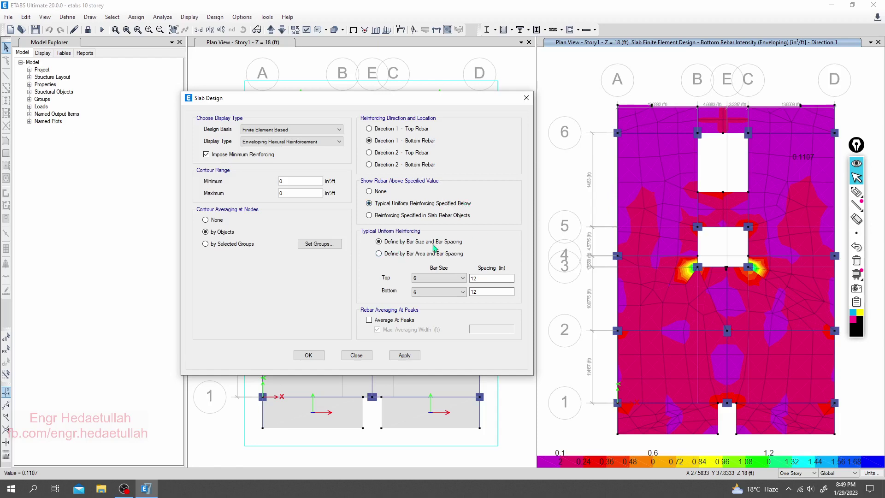
left_click(446, 279)
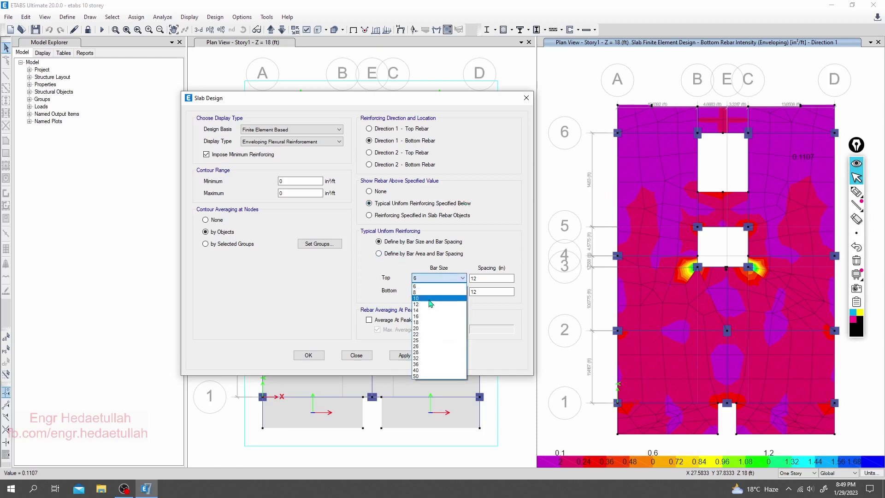
left_click(434, 294)
left_click(434, 294)
left_click(396, 270)
left_click(429, 293)
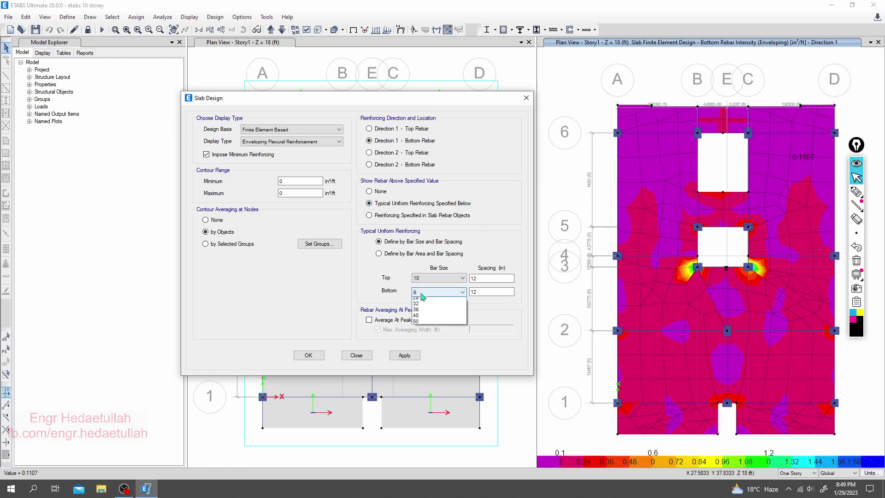
left_click(423, 313)
Step: Set the bottom bar spacing to 8 in and display the additional bottom rebar required in Direction 1
key("Tab")
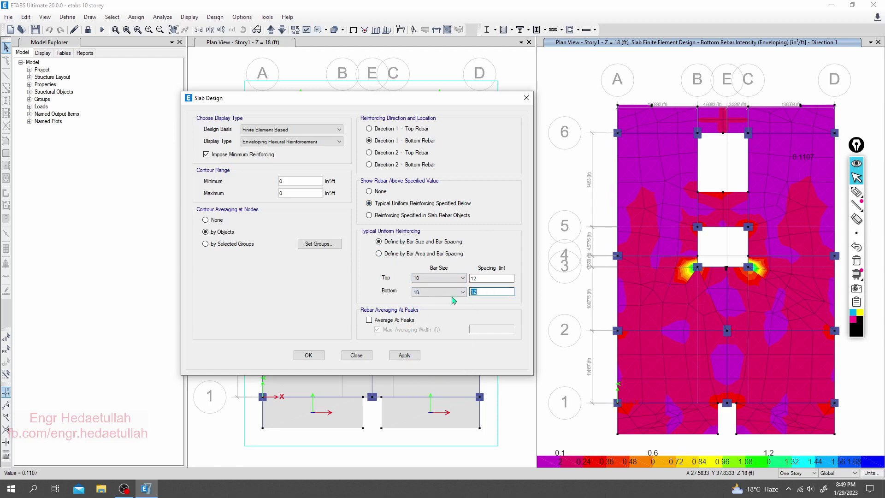
type("8")
left_click(406, 356)
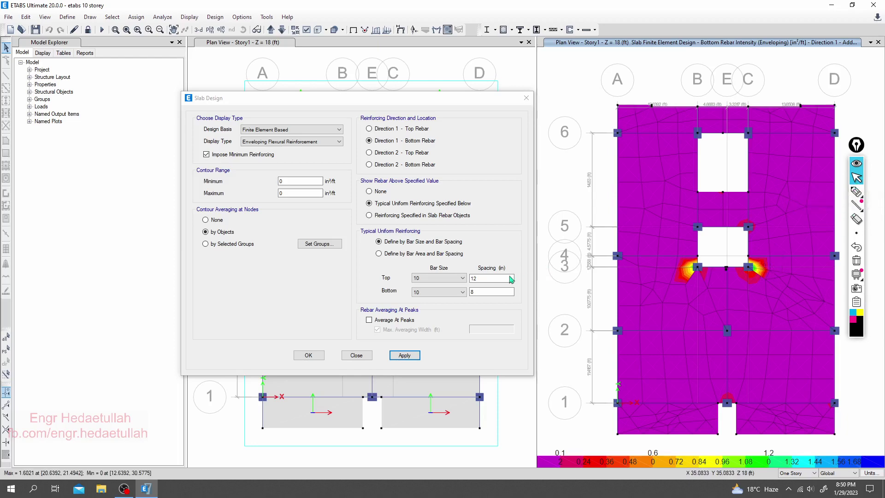
Step: Try bottom bar spacings of 12 in and 10 in for the Direction 1 additional bottom rebar, and restore 8 in
double_click(487, 291)
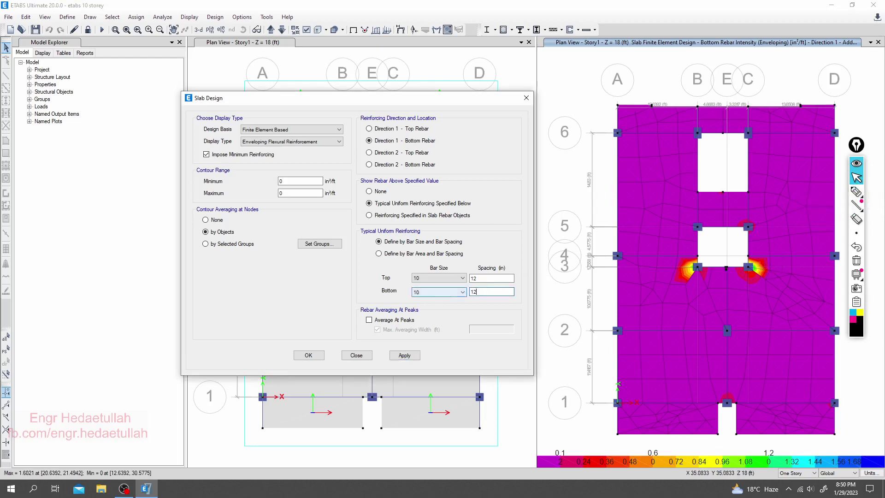
left_click(404, 355)
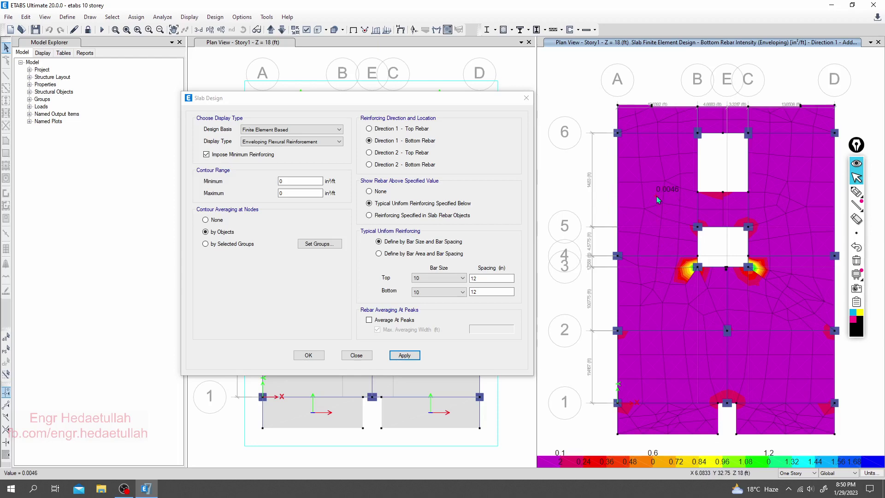
double_click(503, 292)
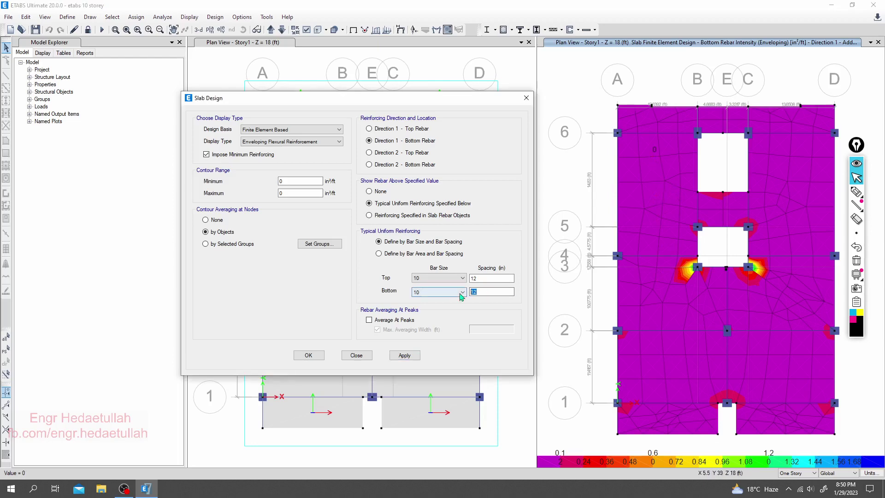
type("10")
left_click(404, 356)
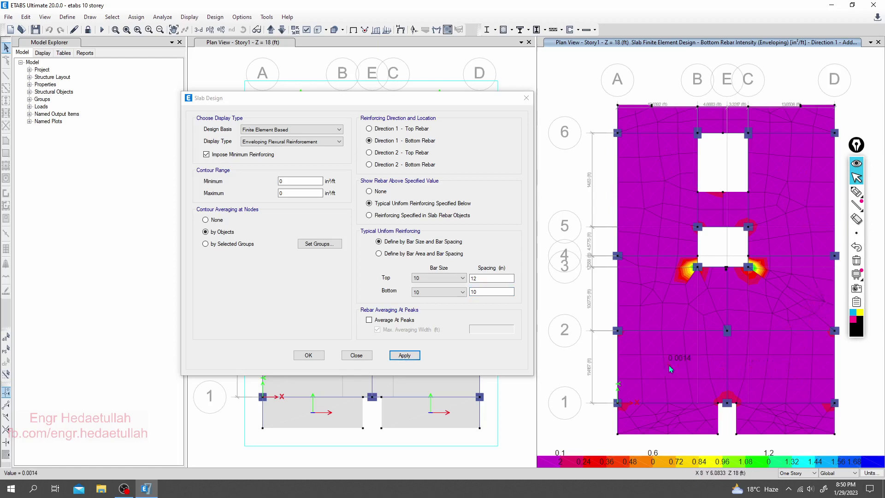
left_click(479, 292)
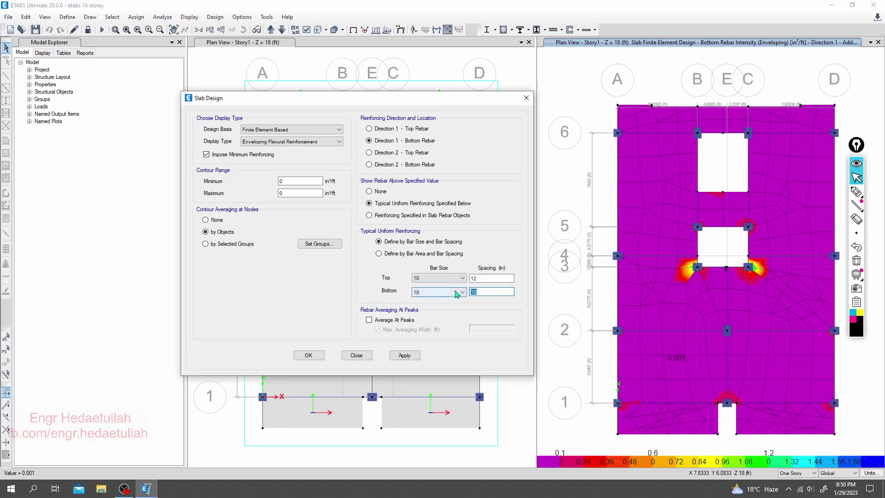
left_click(405, 355)
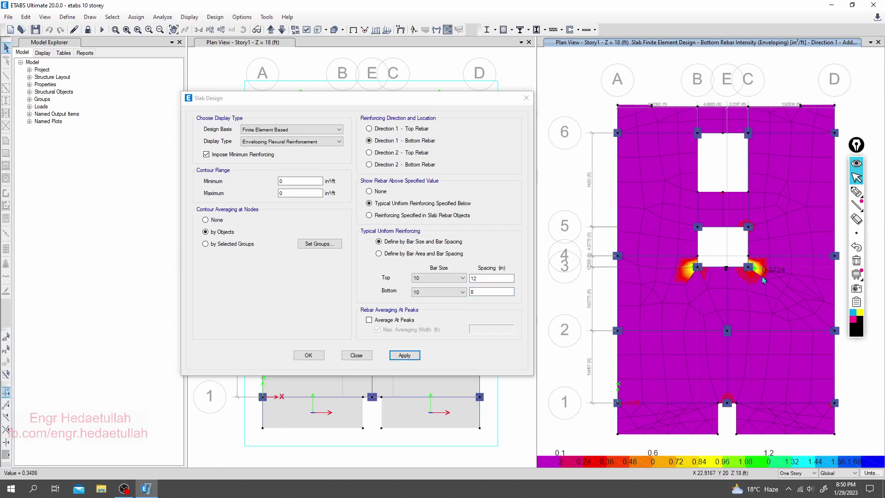
Step: Sketch a bar line and circle the rebar peak at the column on grids C and 3, and clear the annotations
scroll(762, 278, "up", 5)
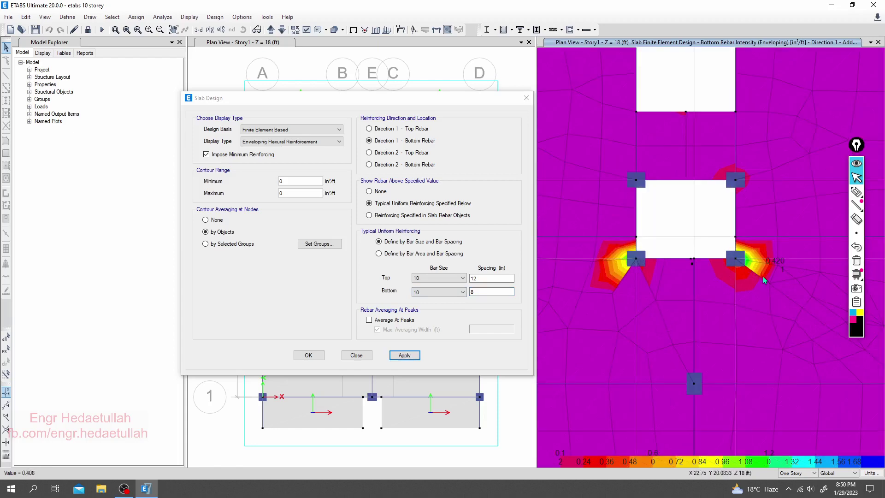
scroll(739, 277, "down", 3)
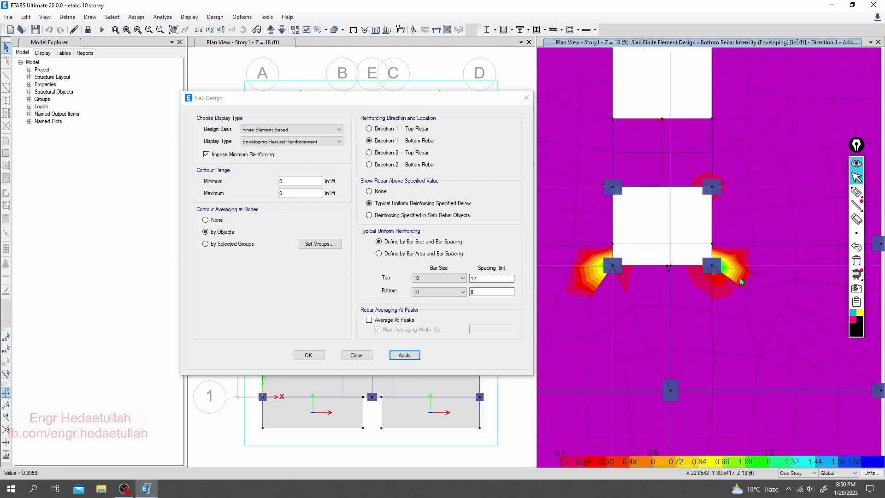
middle_click_drag(725, 291, 689, 291)
left_click(856, 191)
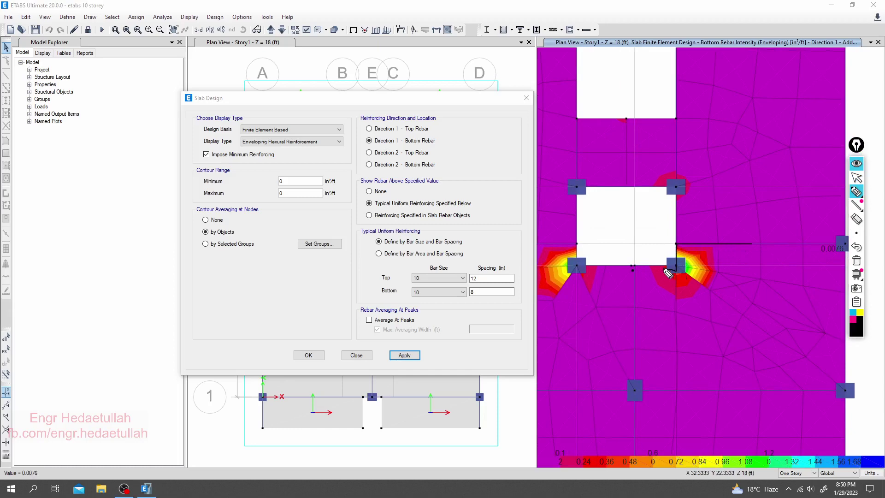
mouse_move(666, 270)
left_mouse_down()
mouse_move(634, 269)
mouse_move(632, 353)
left_mouse_up()
mouse_move(715, 240)
left_mouse_down()
mouse_move(682, 245)
mouse_move(663, 266)
mouse_move(675, 302)
mouse_move(706, 290)
mouse_move(708, 252)
mouse_move(671, 256)
mouse_move(669, 278)
mouse_move(696, 291)
mouse_move(718, 252)
mouse_move(685, 241)
mouse_move(671, 273)
mouse_move(712, 273)
mouse_move(691, 246)
mouse_move(669, 294)
mouse_move(693, 269)
mouse_move(680, 257)
mouse_move(652, 282)
mouse_move(710, 251)
mouse_move(707, 271)
left_mouse_up()
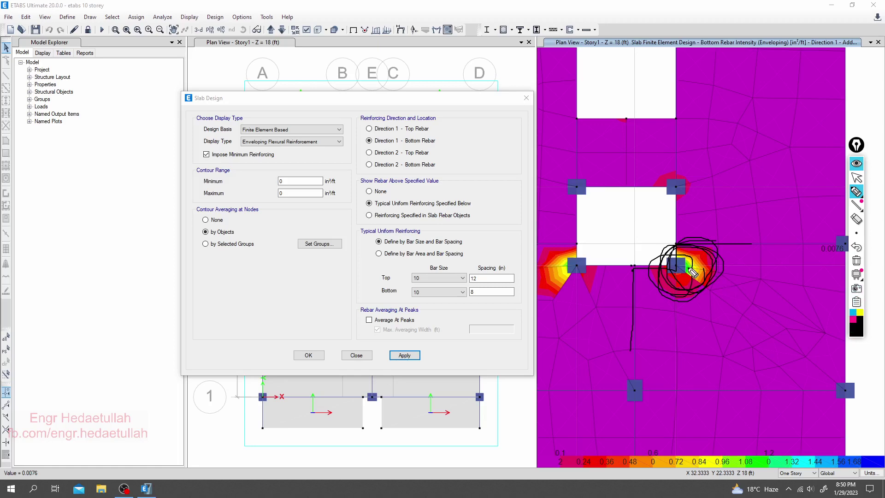
left_click(857, 260)
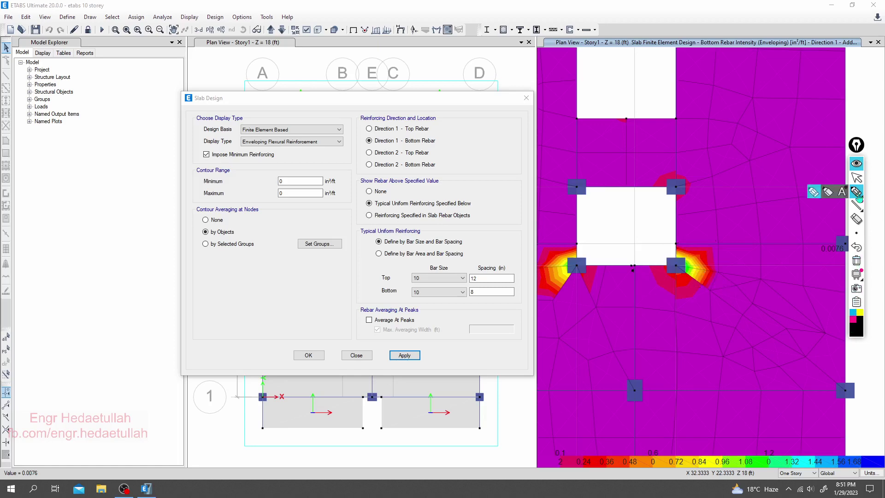
left_click(856, 178)
scroll(745, 295, "down", 3)
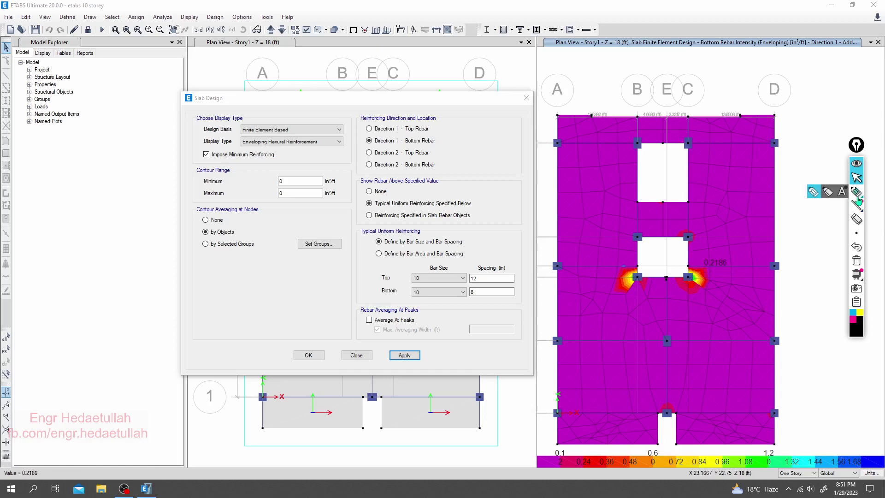
Step: Select Direction 2 - Bottom Rebar and sketch two lines across the slab near grid 2 plus a cranked bar profile along grids A to D
left_click(406, 168)
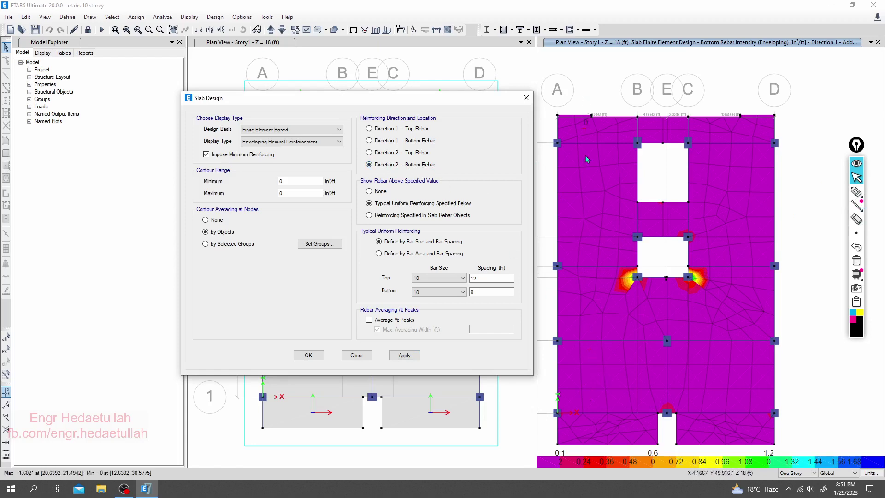
left_click(856, 191)
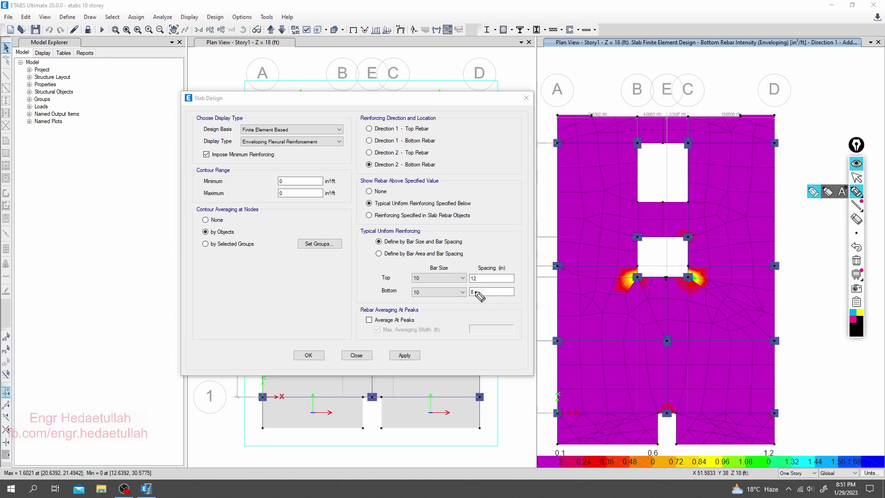
left_click_drag(558, 325, 754, 319)
left_click_drag(555, 343, 754, 352)
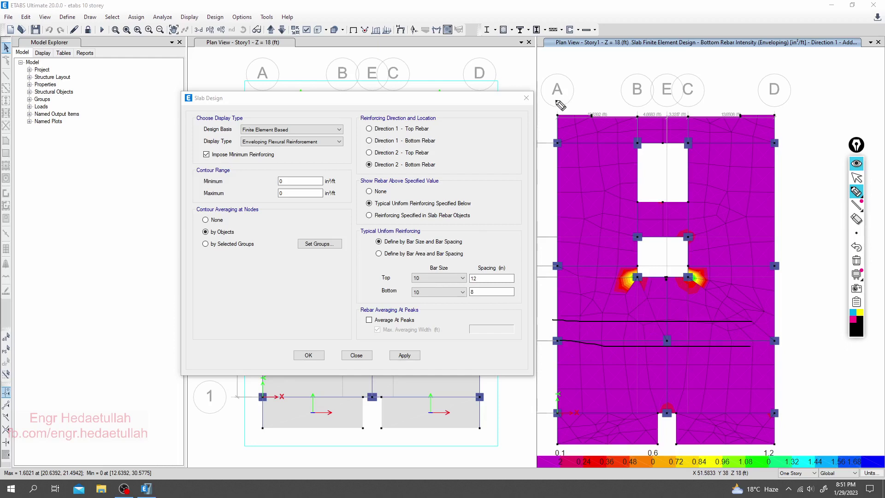
left_click_drag(574, 101, 608, 102)
mouse_move(618, 102)
left_mouse_down()
mouse_move(675, 102)
mouse_move(674, 91)
mouse_move(676, 100)
mouse_move(683, 88)
mouse_move(698, 90)
mouse_move(706, 105)
mouse_move(740, 102)
mouse_move(741, 88)
mouse_move(773, 88)
left_mouse_up()
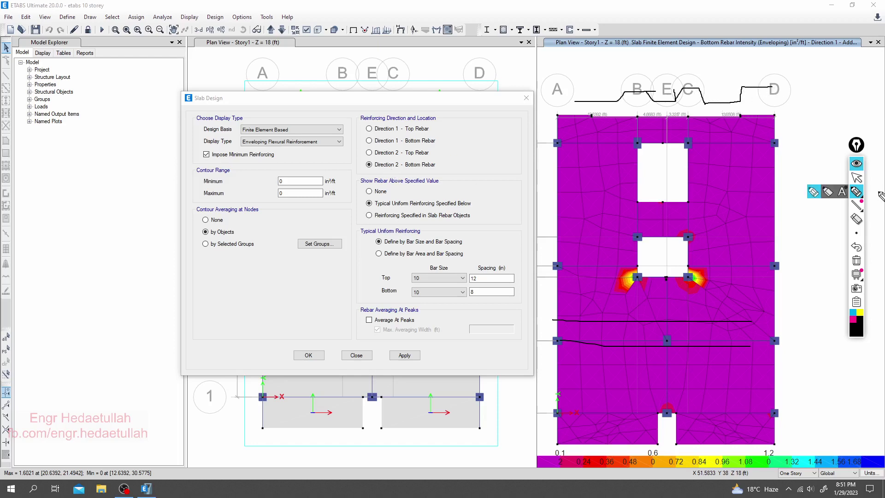
left_click(856, 177)
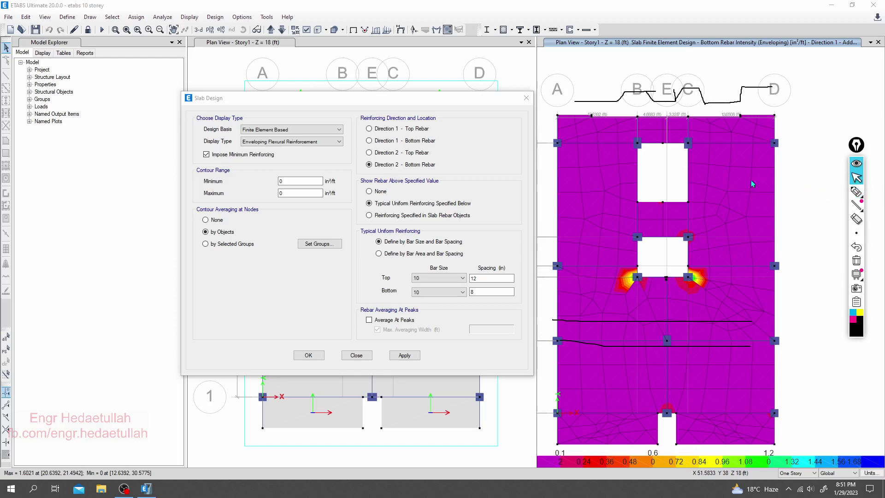
Step: Display the additional bottom rebar required in Direction 2 and reduce the bottom bar spacing to 6 in
left_click(405, 355)
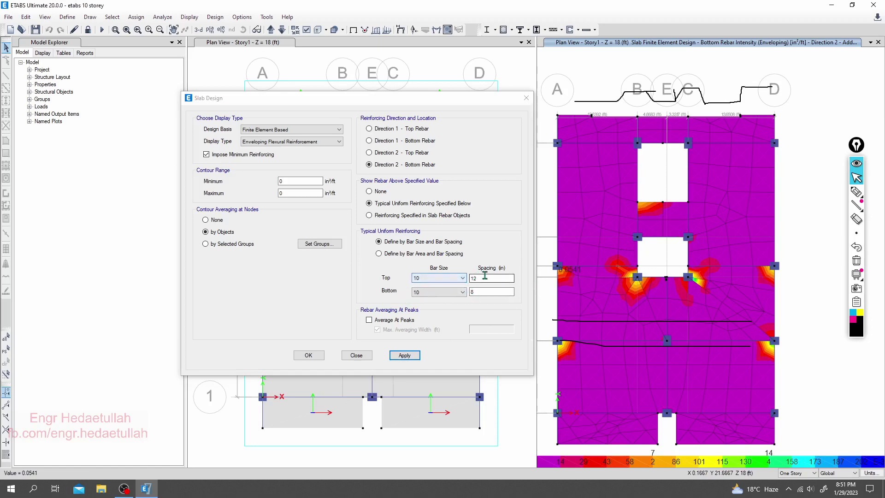
left_click(484, 291)
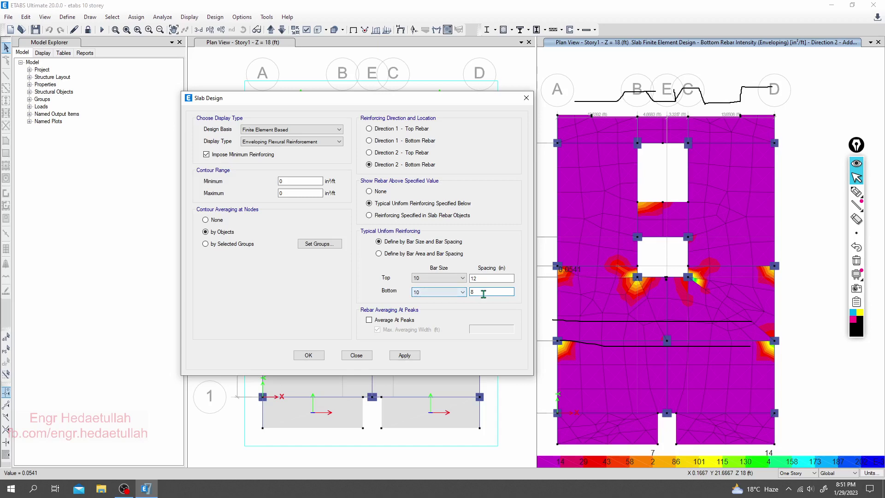
key("shift+Home")
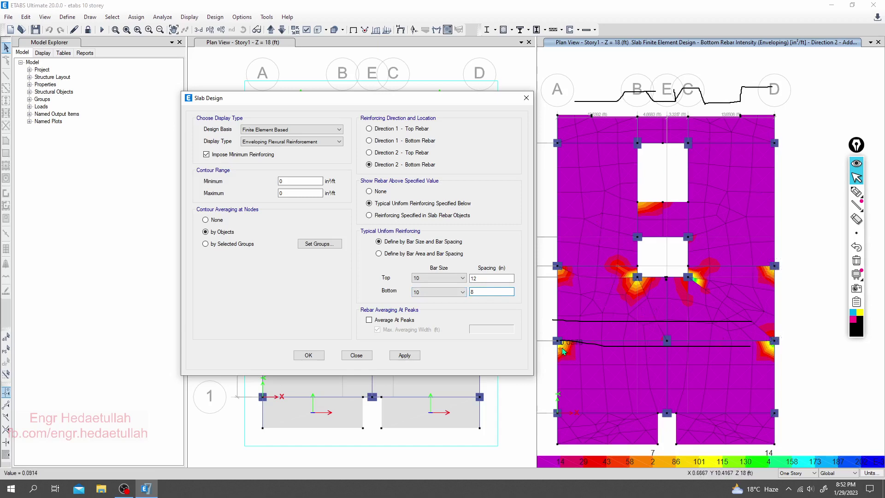
double_click(486, 291)
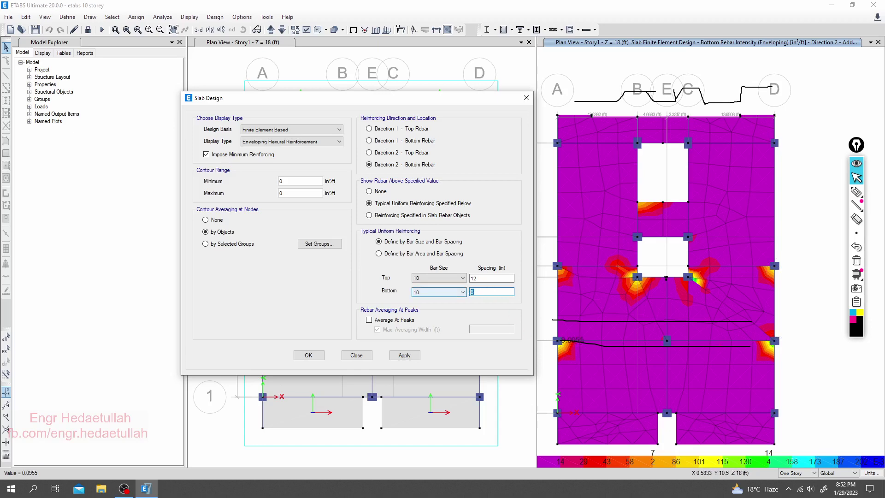
type("6")
left_click(404, 355)
left_click(672, 318)
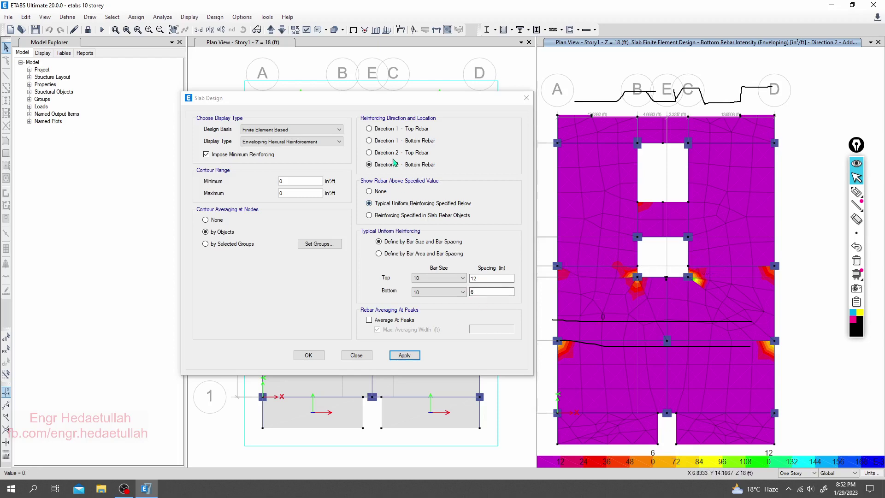
Step: Display the Direction 1 additional top rebar with the top bar spacing set to 8 in, and inspect the peaks at the opening's corner columns
left_click(379, 128)
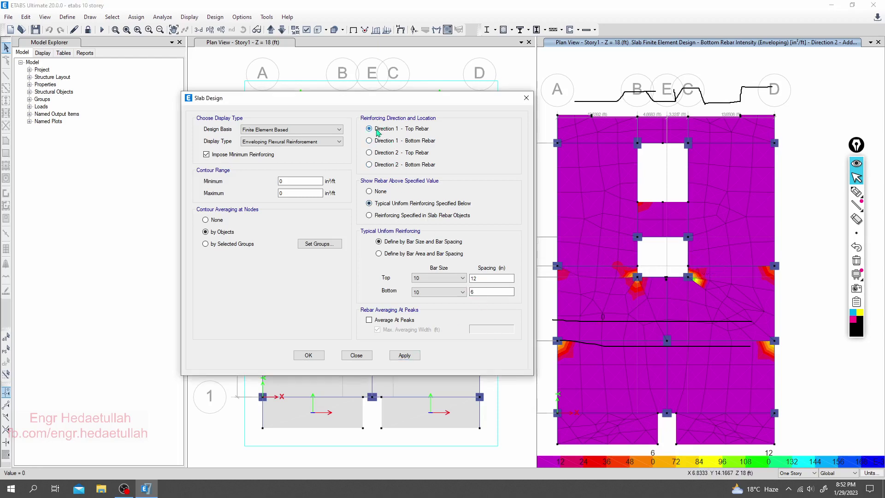
left_click(404, 355)
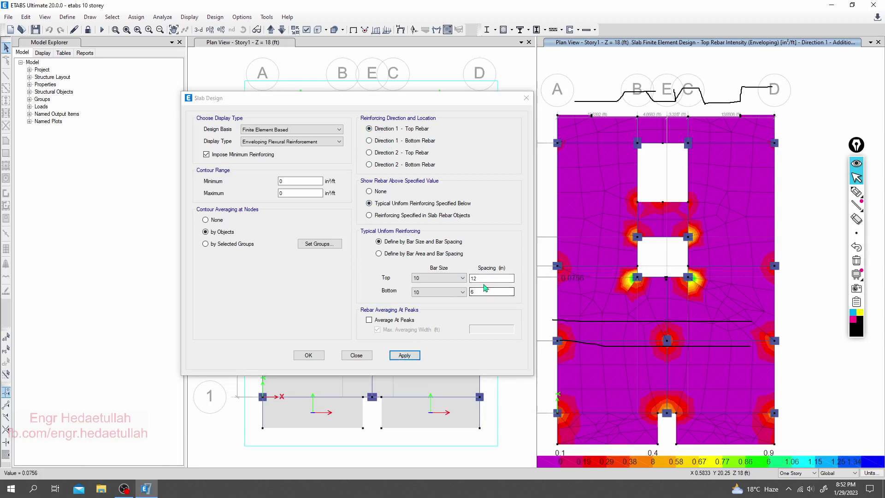
left_click_drag(489, 279, 464, 279)
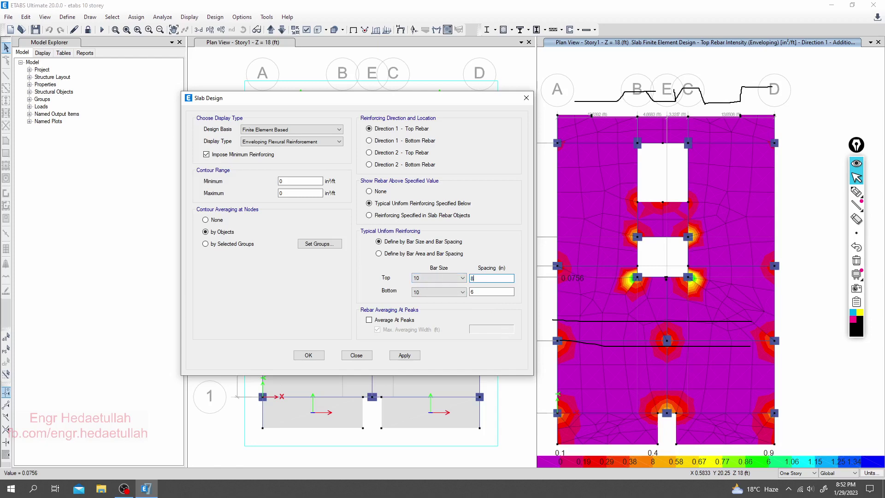
left_click(404, 355)
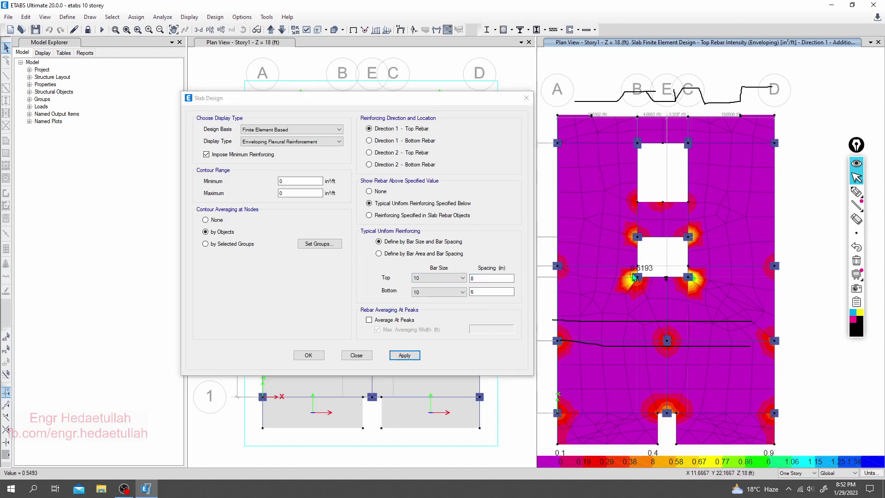
mouse_move(630, 280)
mouse_move(698, 282)
Step: Display the additional top rebar required in Direction 2 and close the slab design settings
left_click(381, 157)
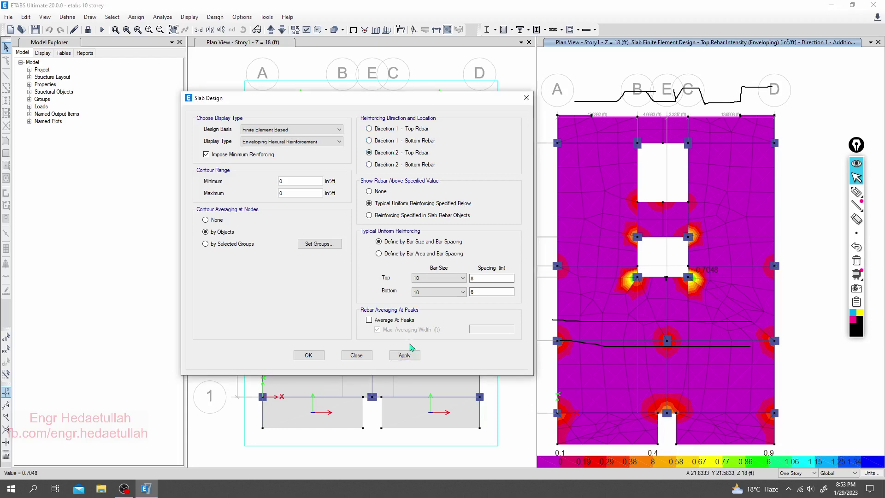
left_click(402, 355)
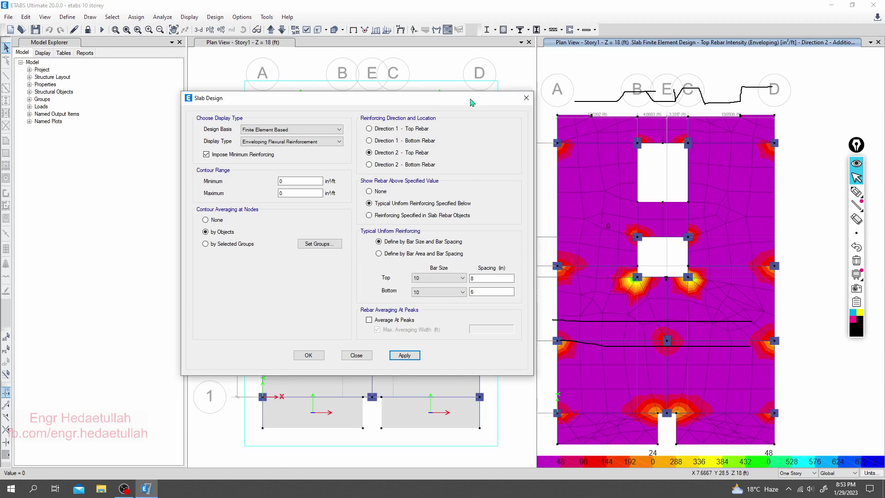
left_click_drag(472, 102, 476, 92)
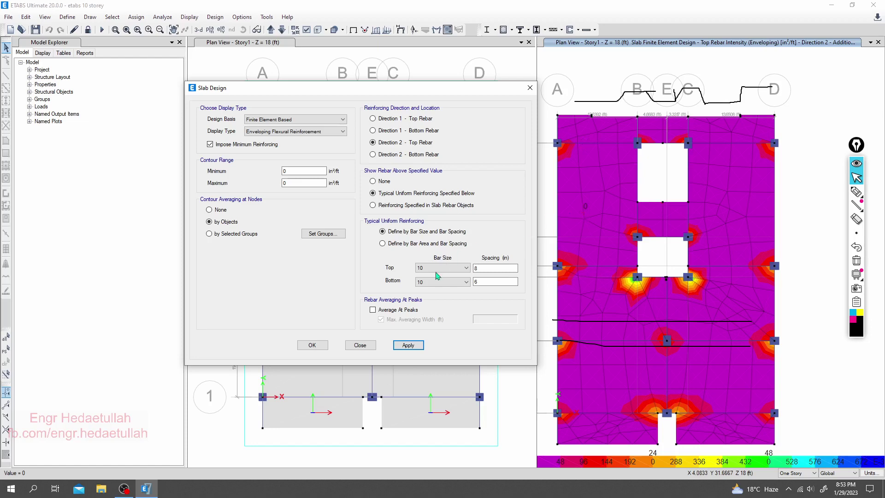
left_click(369, 346)
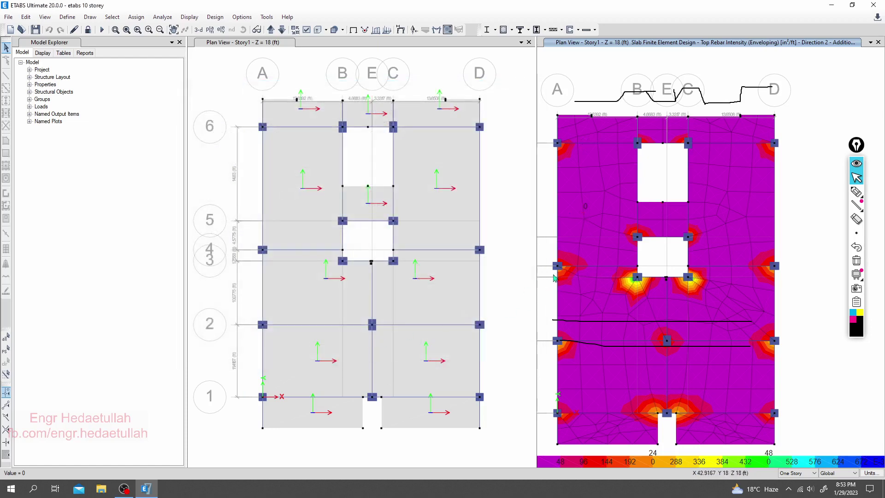